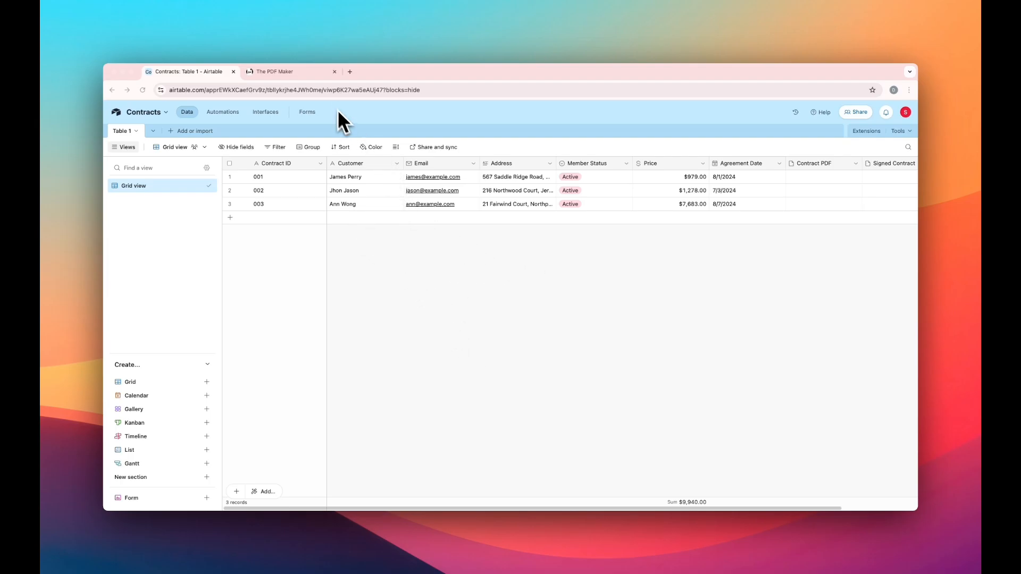
Switch to The PDF Maker and start a new template named "contract".
click(312, 72)
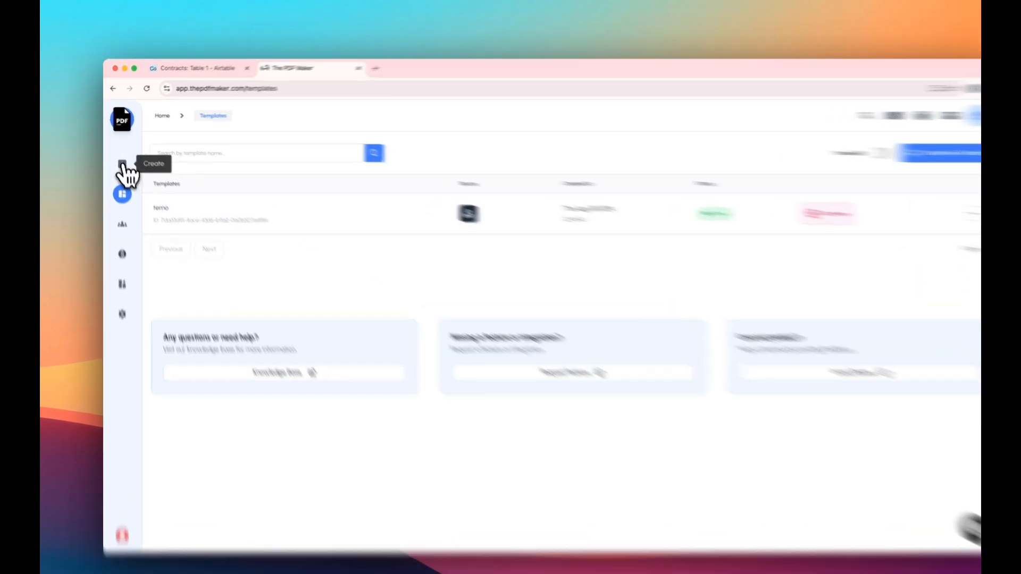
click(122, 163)
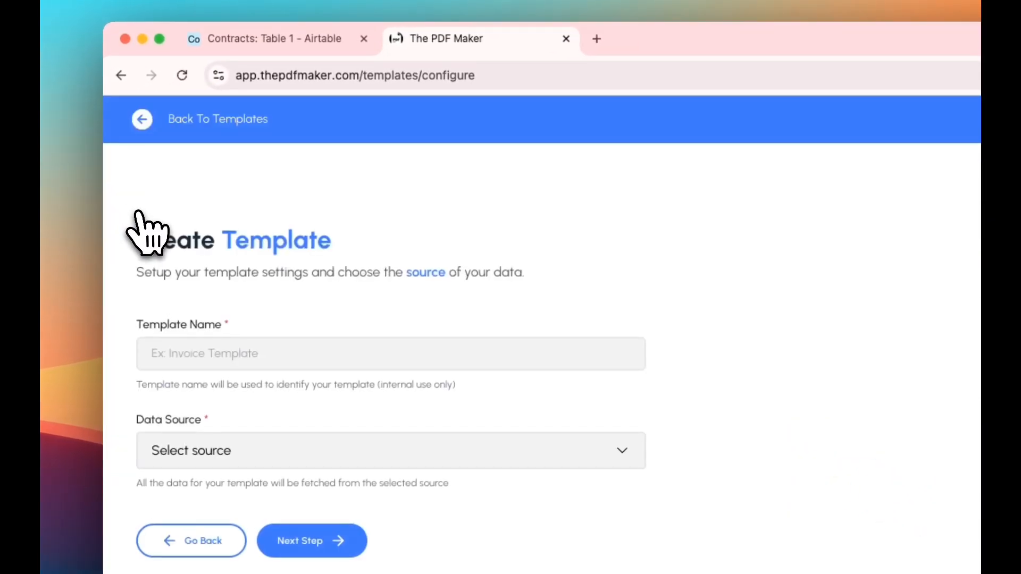
click(266, 362)
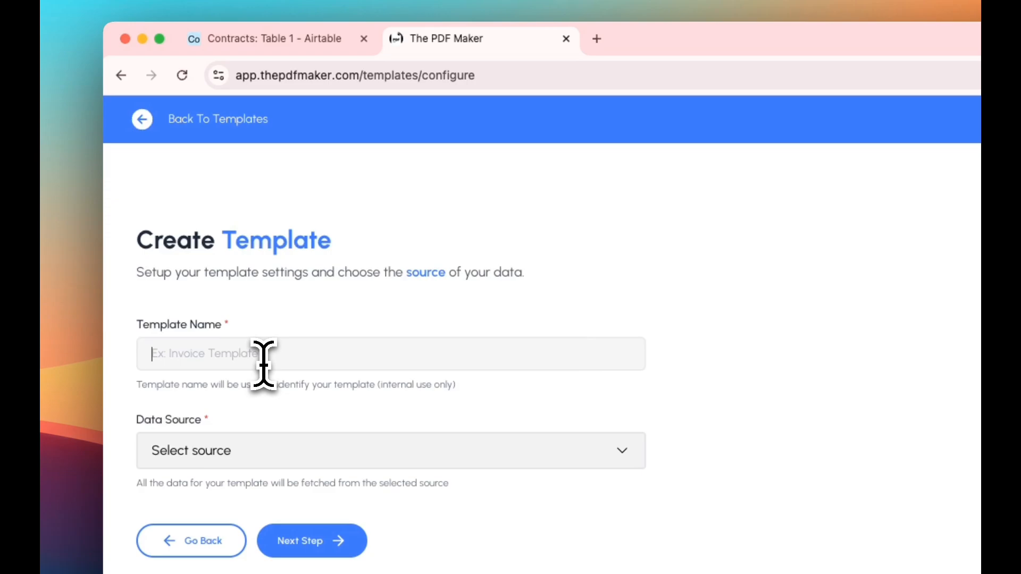
text(contrat)
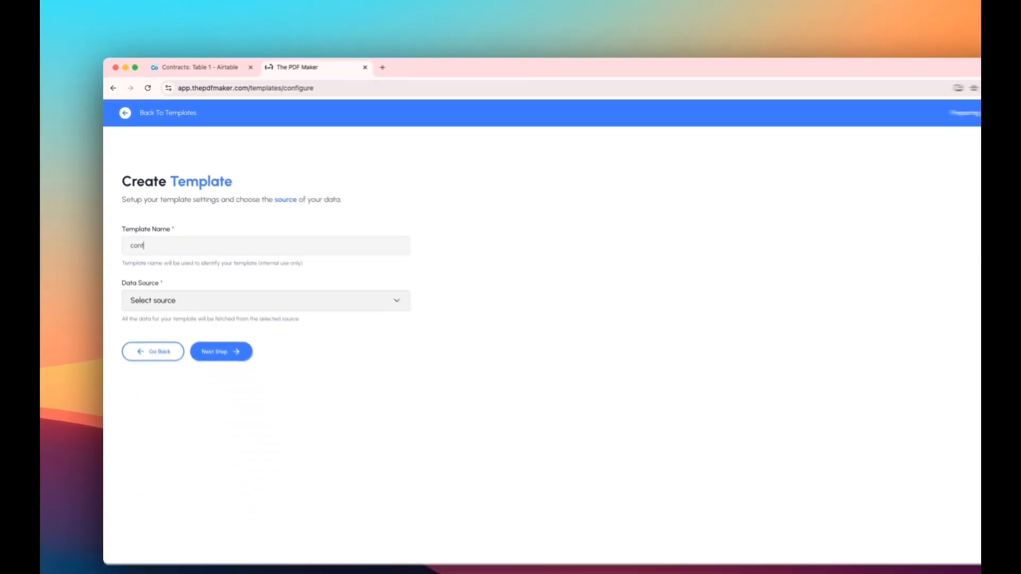
key(BackSpace)
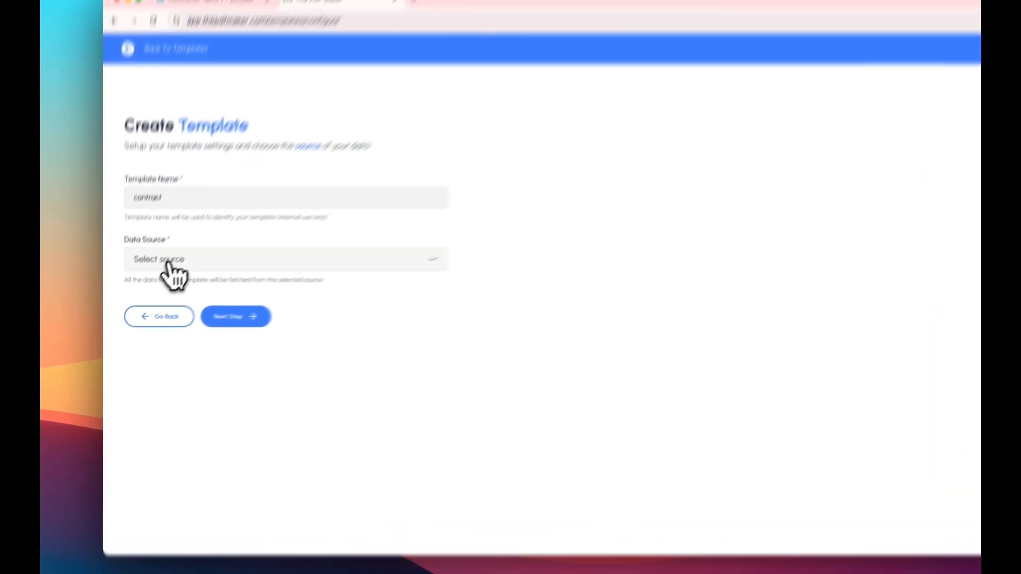
Set Airtable as the template's data source, grant access to the Contracts base, and continue to the source settings.
click(165, 276)
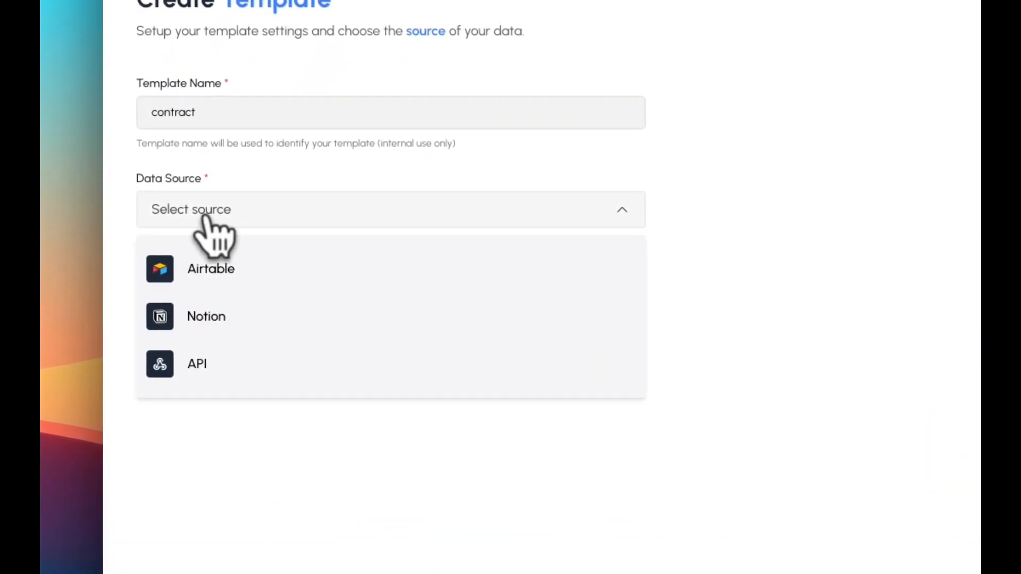
click(219, 270)
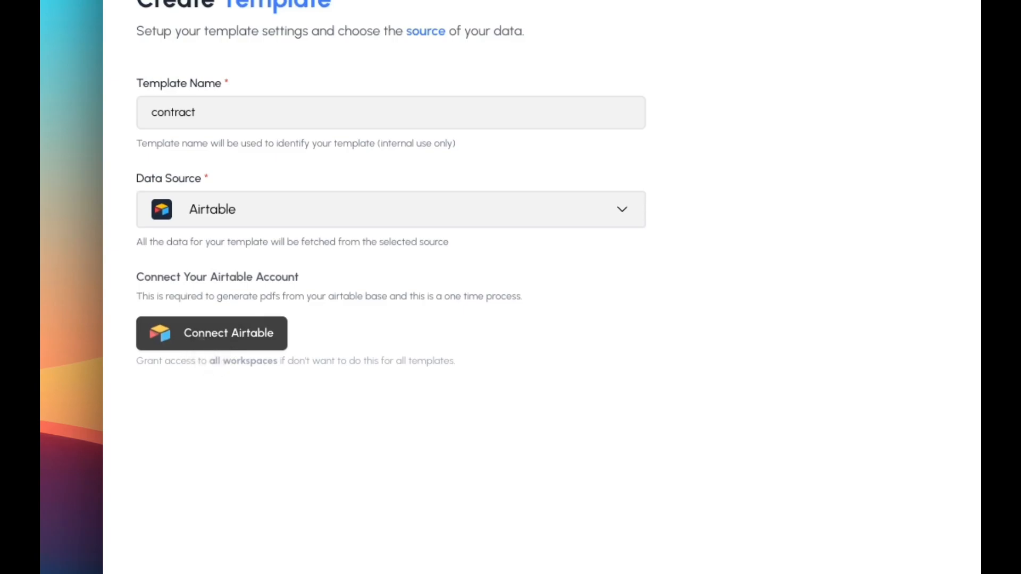
click(199, 337)
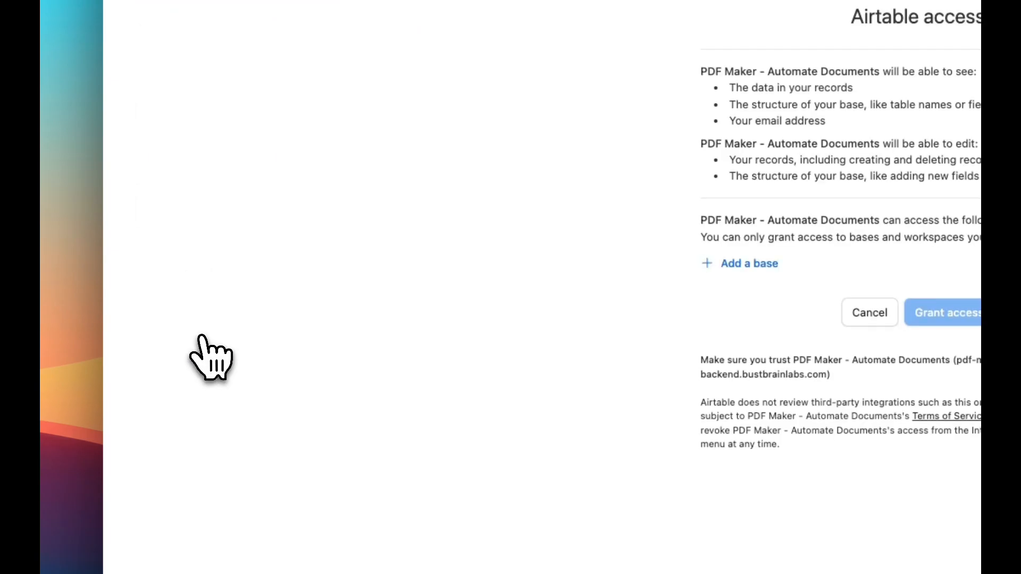
click(461, 192)
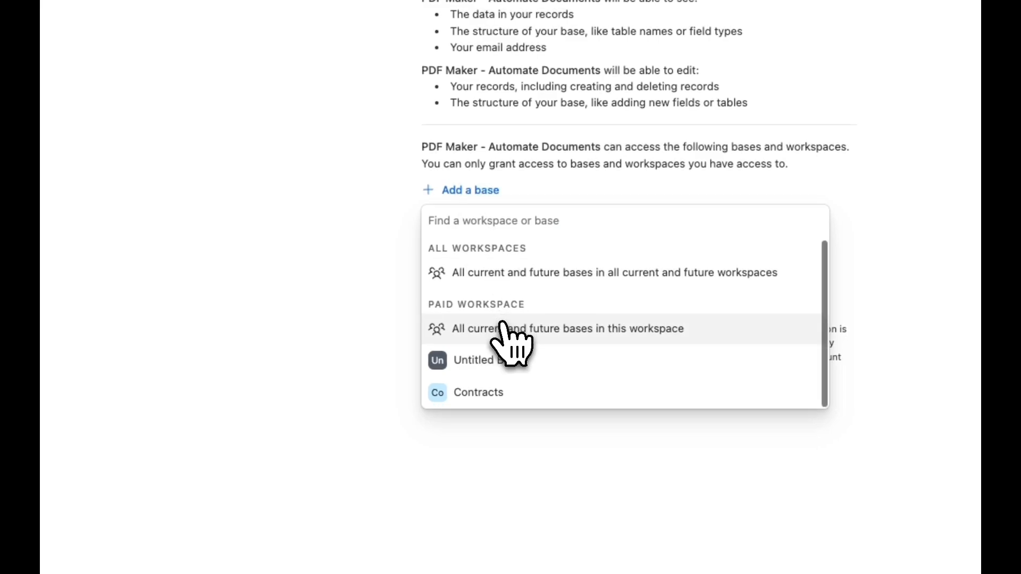
click(487, 394)
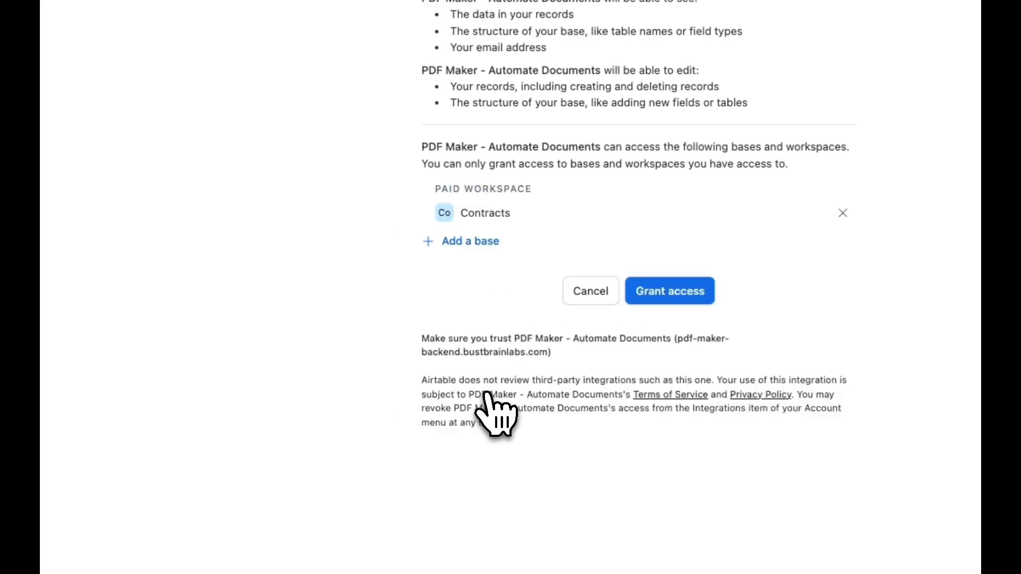
click(686, 297)
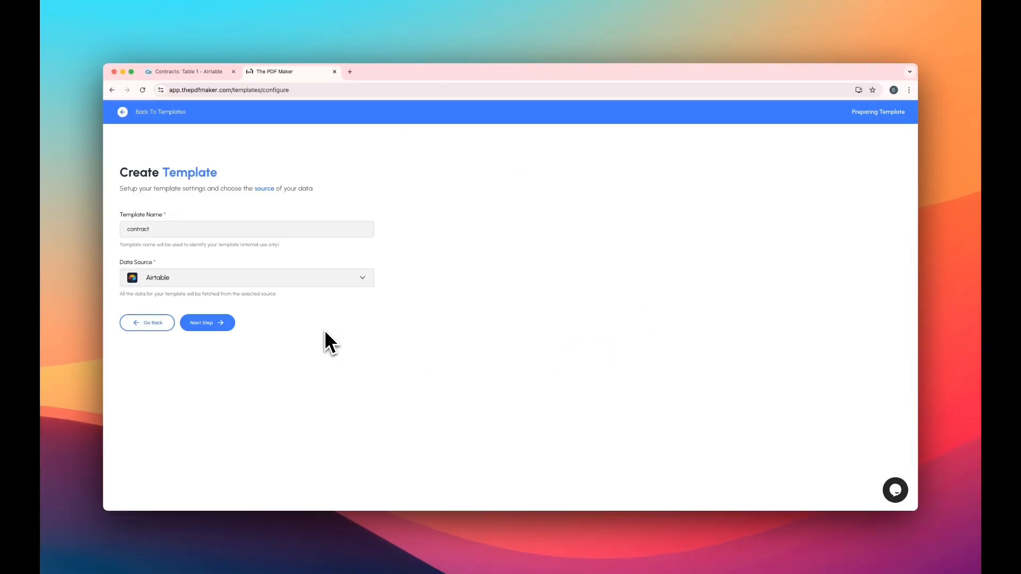
click(212, 324)
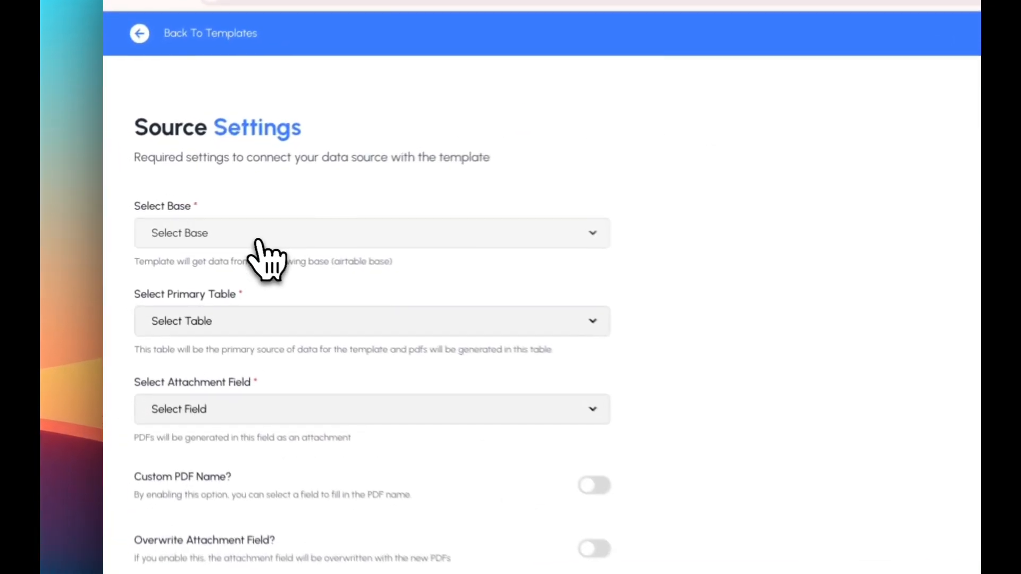
Choose Contracts as the base and Table 1 as the primary table for the template.
click(195, 220)
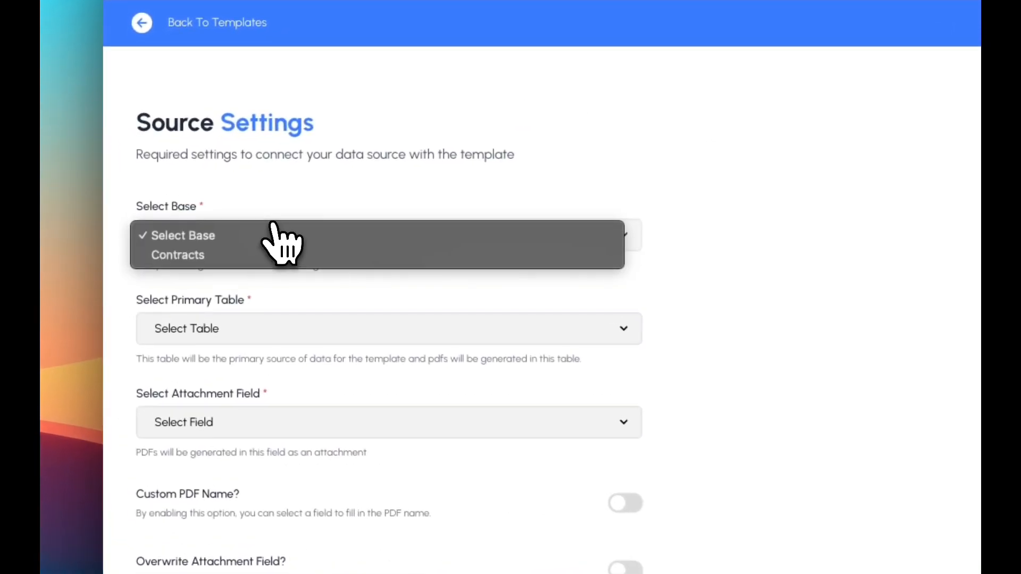
click(220, 261)
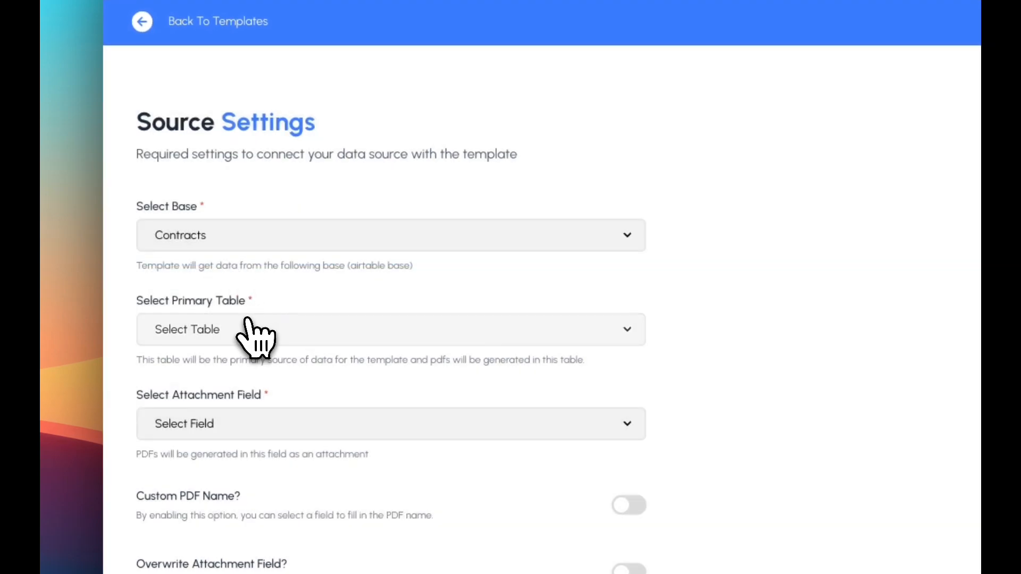
click(246, 325)
click(238, 350)
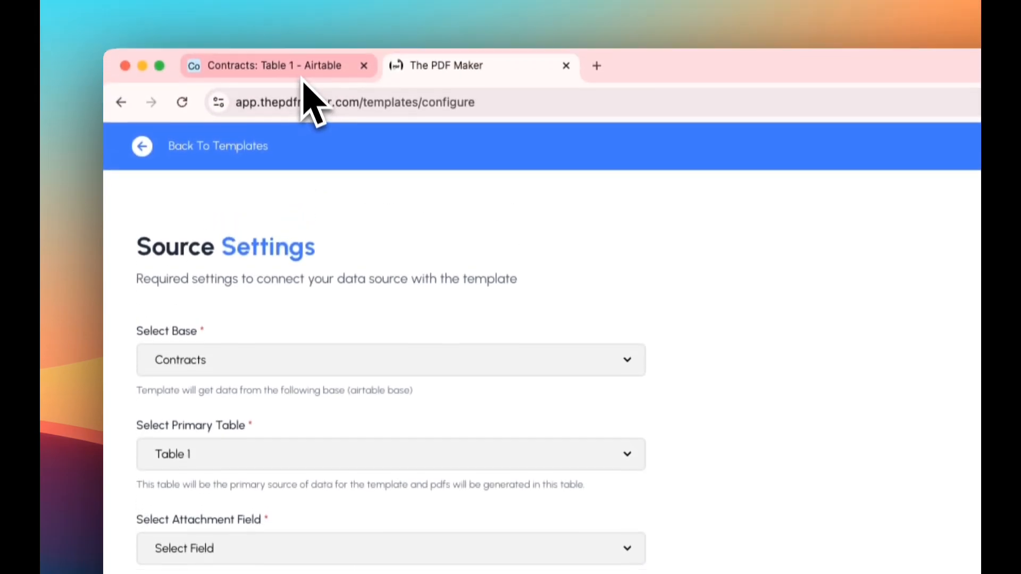
Check the Airtable table's fields and set the template's attachment field to Contract PDF.
click(303, 80)
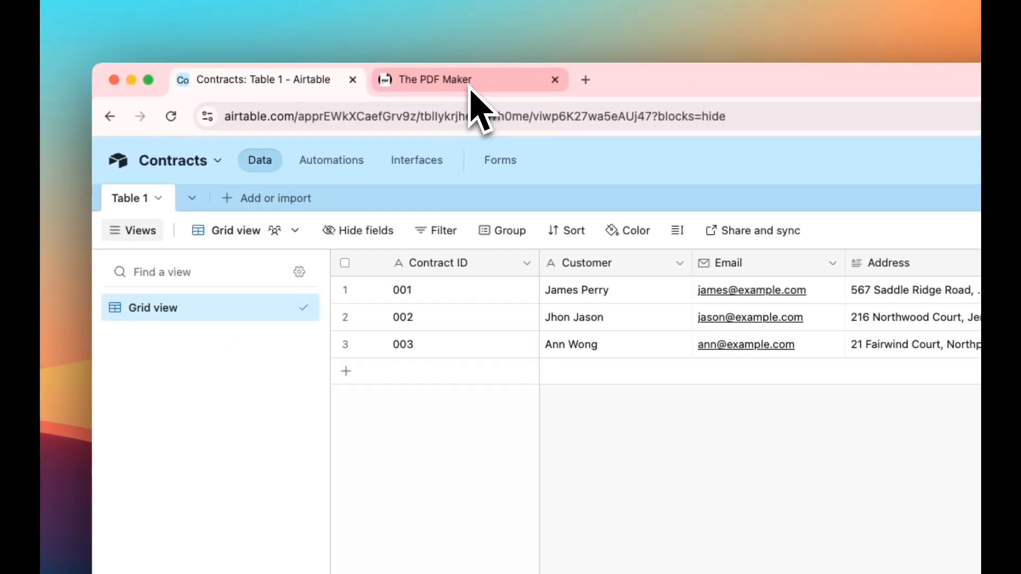
click(345, 28)
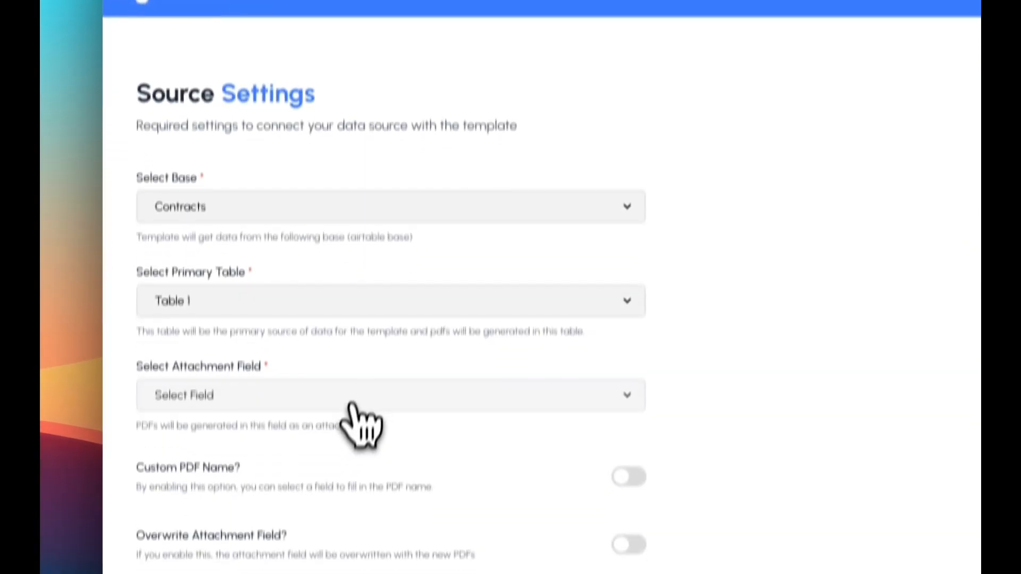
scroll(354, 393, down, 1)
click(356, 358)
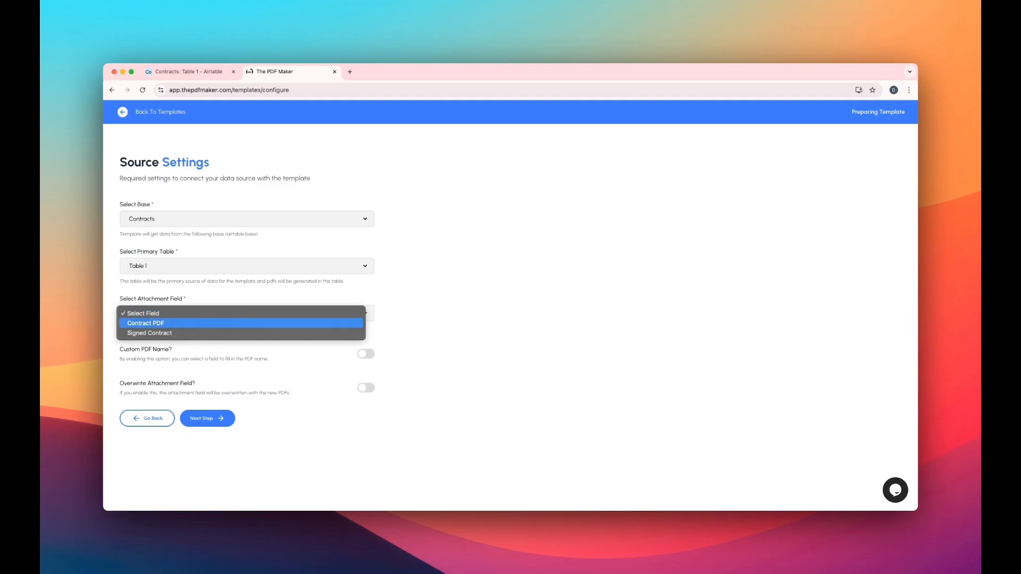
click(221, 323)
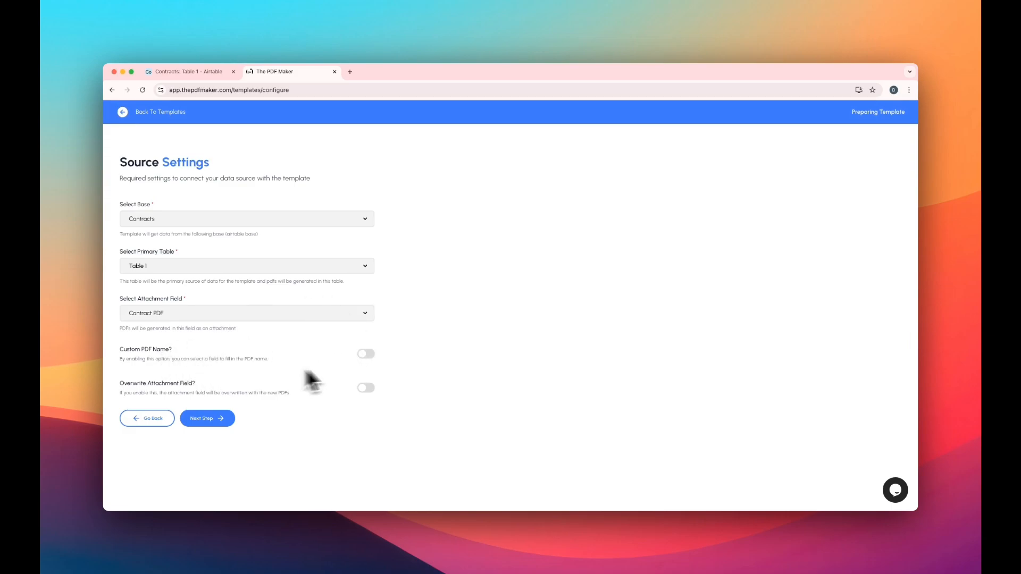
Enable a custom PDF name taken from Contract ID, turn on overwriting of the attachment field, and proceed to the template editor.
click(366, 356)
click(178, 395)
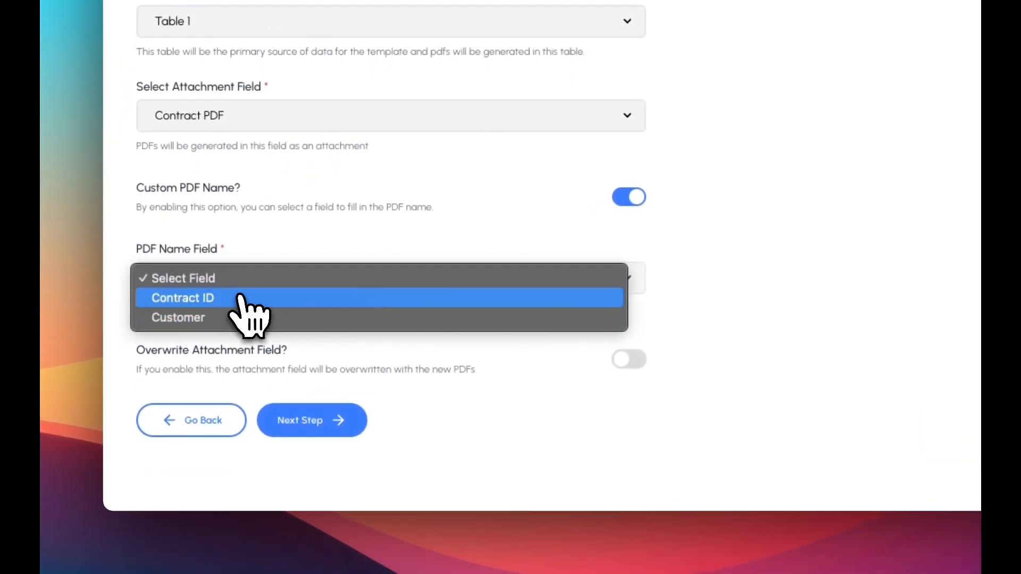
click(242, 298)
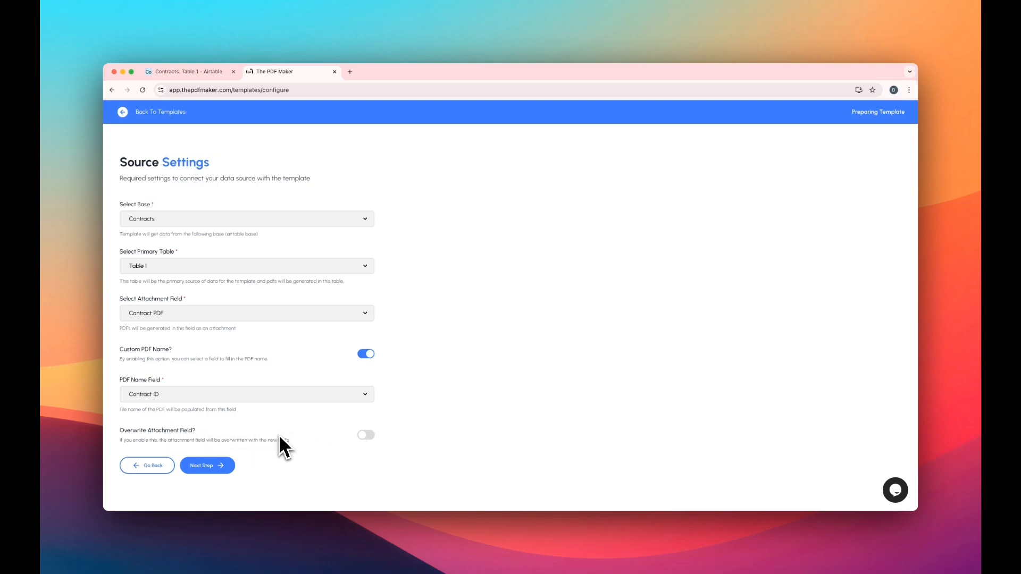
click(366, 435)
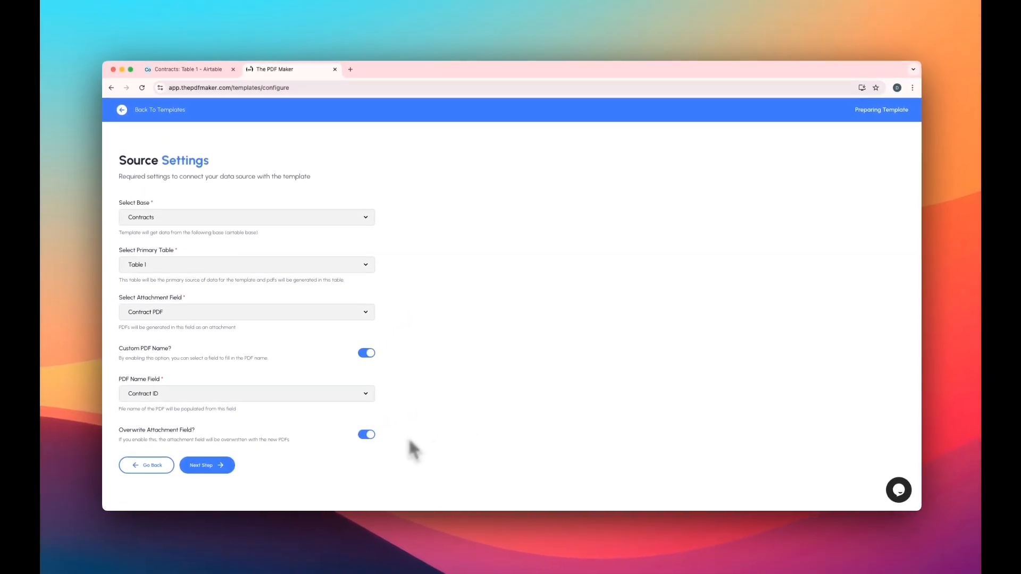
click(212, 465)
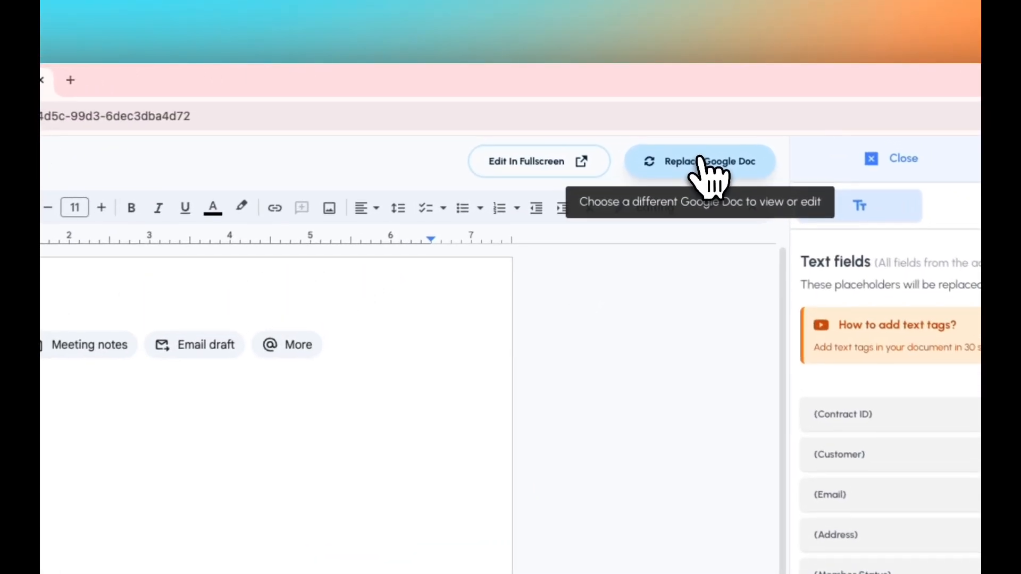
Replace the template's blank Google Doc with the existing Contract document.
click(699, 161)
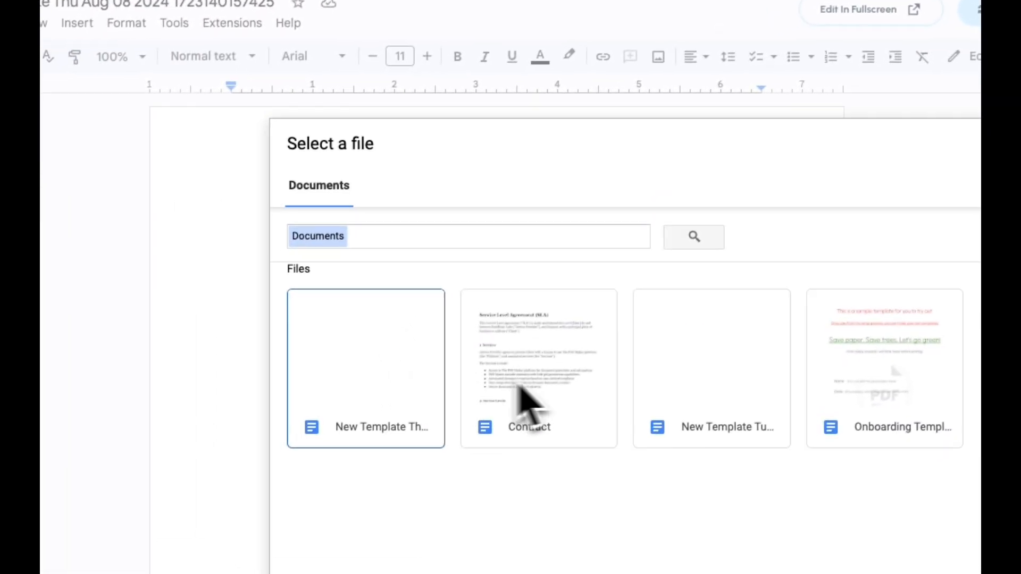
click(220, 535)
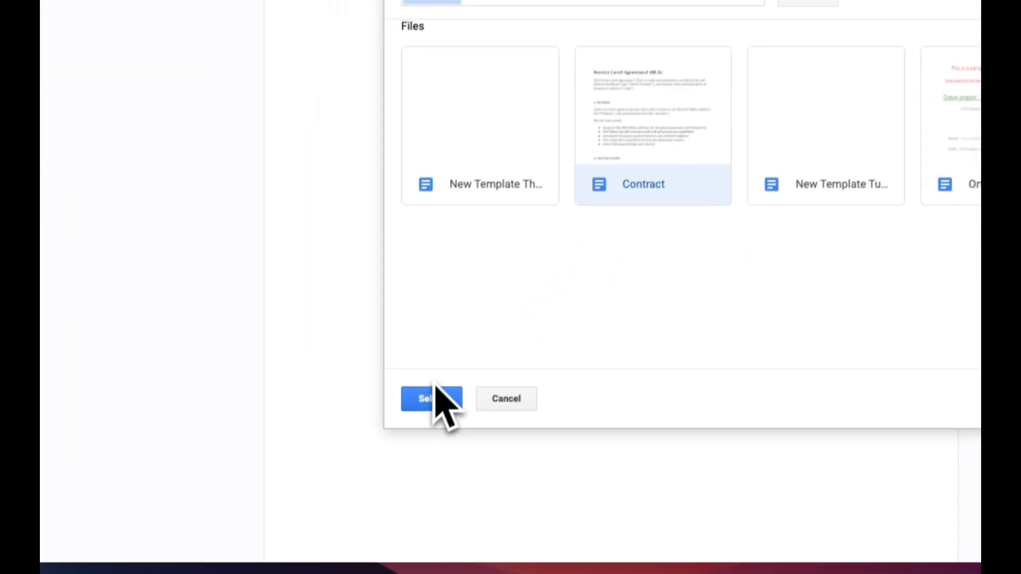
click(434, 390)
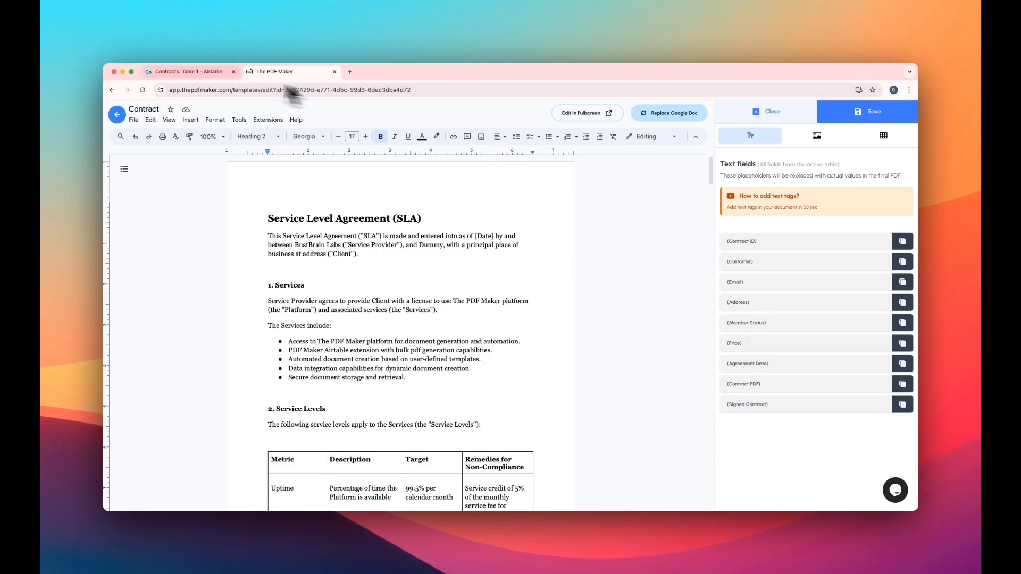
Review the Airtable fields and replace the word "Dummy" in the agreement's opening paragraph with the {Customer} placeholder.
click(207, 72)
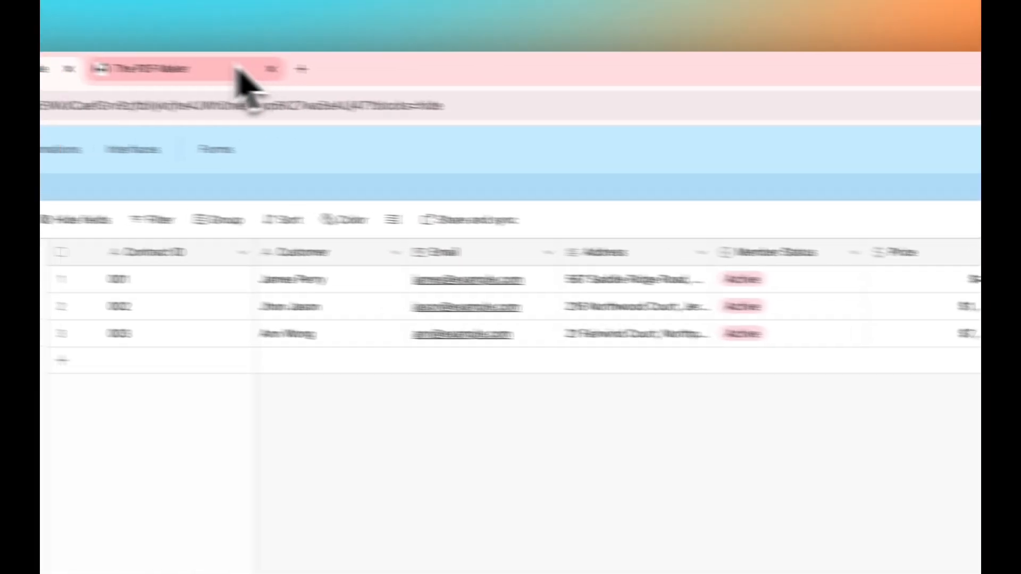
click(240, 72)
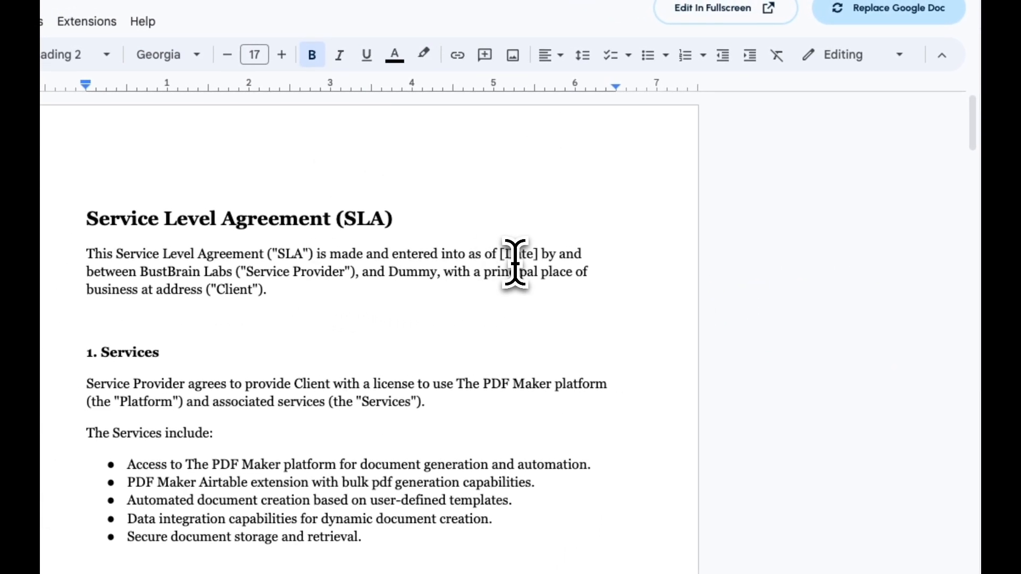
double_click(389, 271)
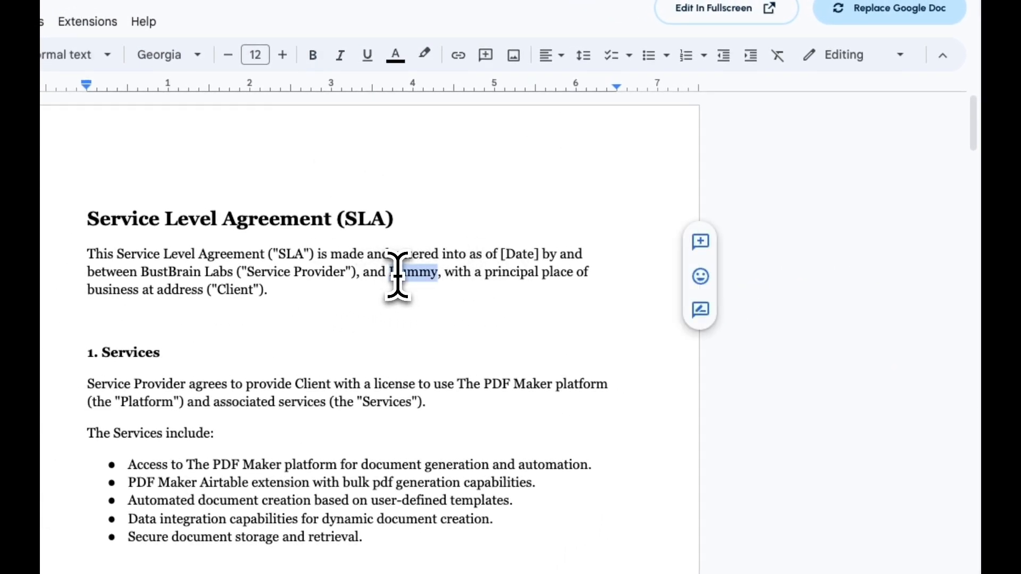
text({Customer})
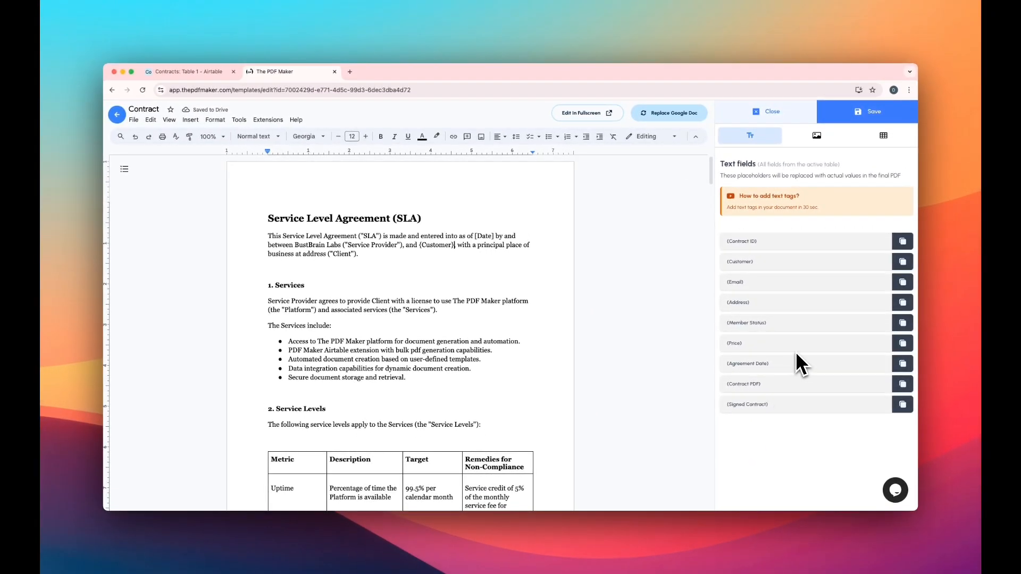
Replace [Date] in the agreement's opening paragraph with the {Agreement Date} placeholder.
click(773, 363)
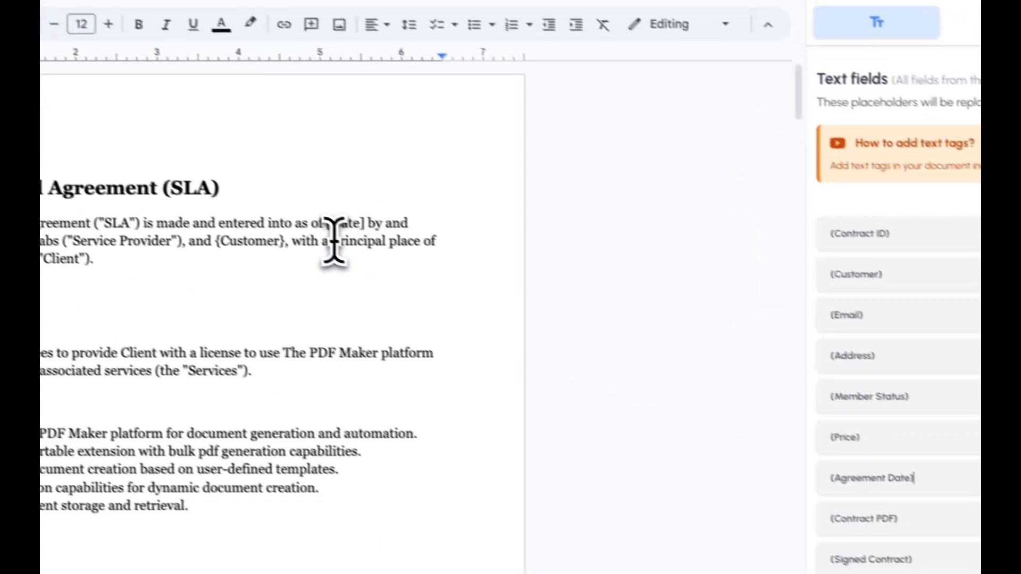
drag(324, 223, 363, 223)
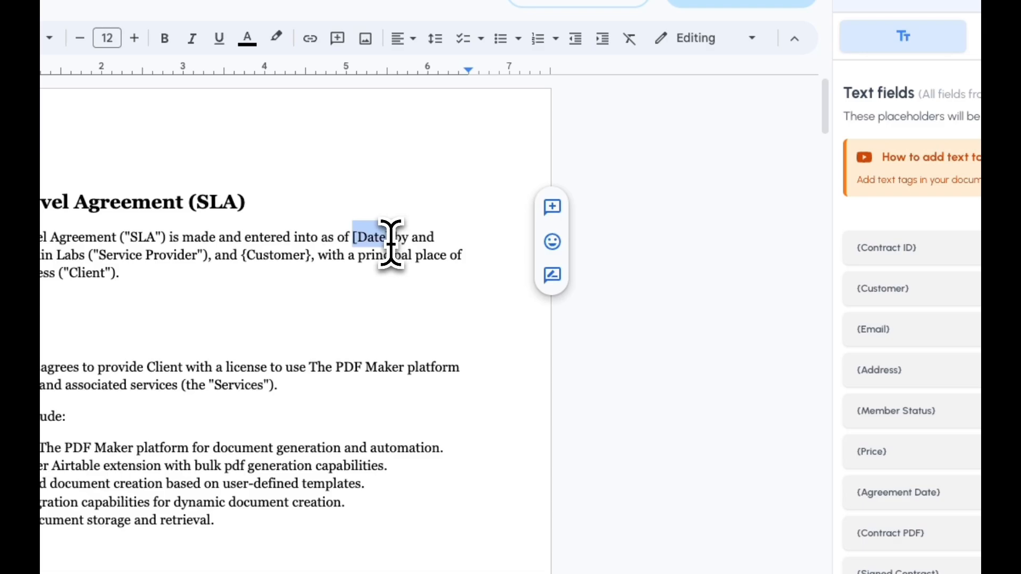
text({Agreement Date})
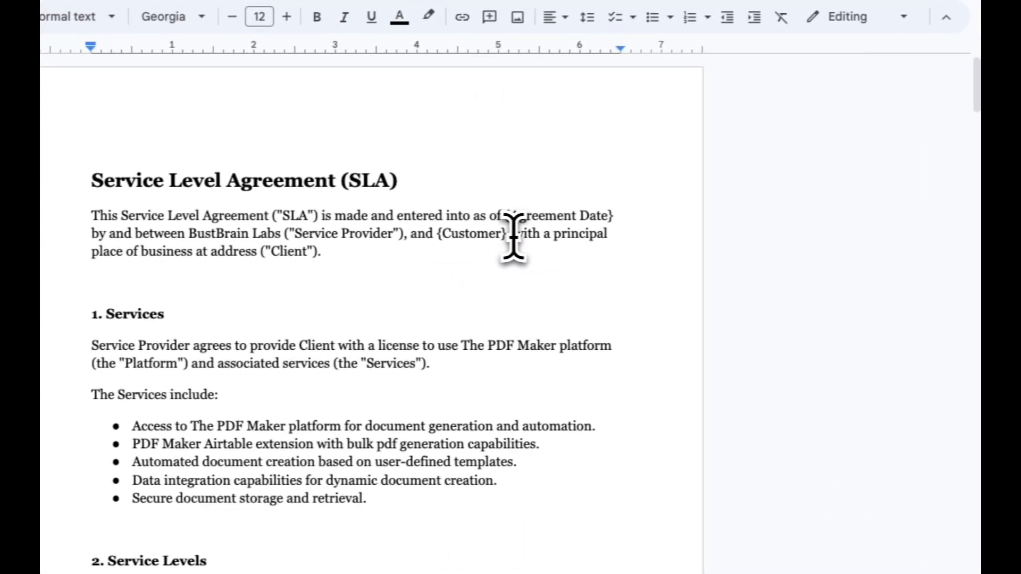
Insert the {Email} placeholder followed by a comma after {Customer} in the opening paragraph.
click(519, 234)
text({Email})
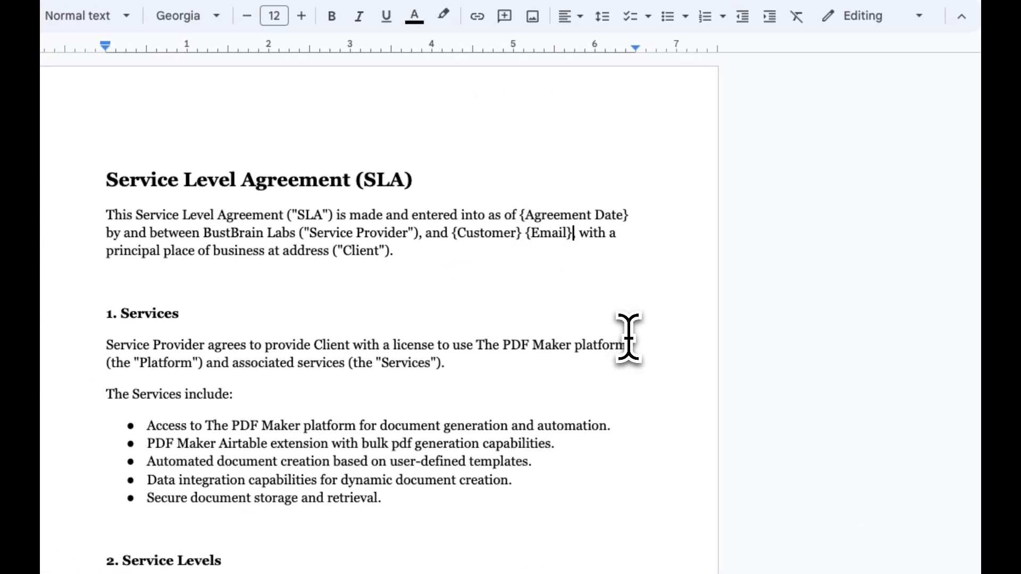
text(,)
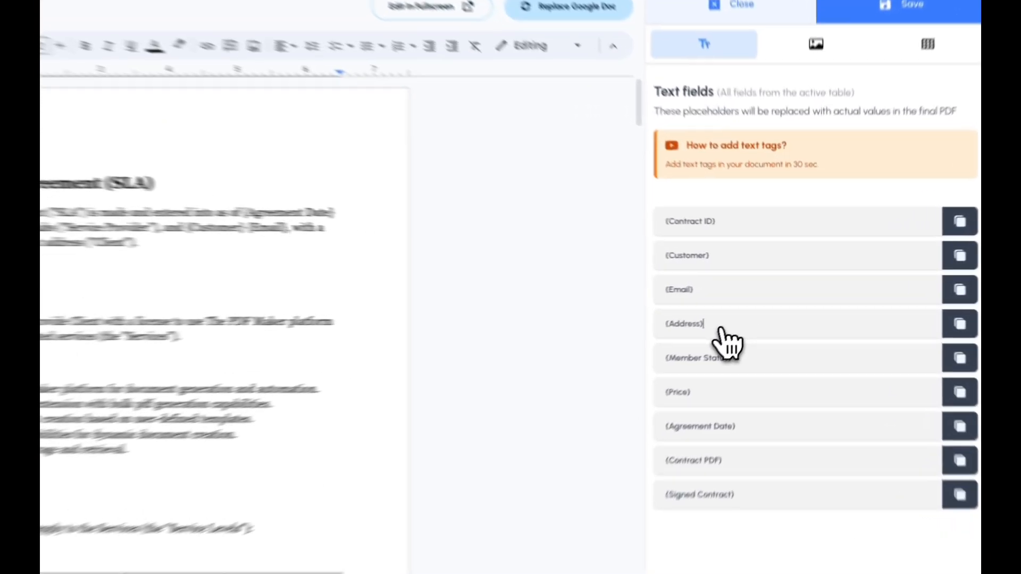
Insert the {Address} placeholder after {Email} in the agreement's opening paragraph.
text({Address})
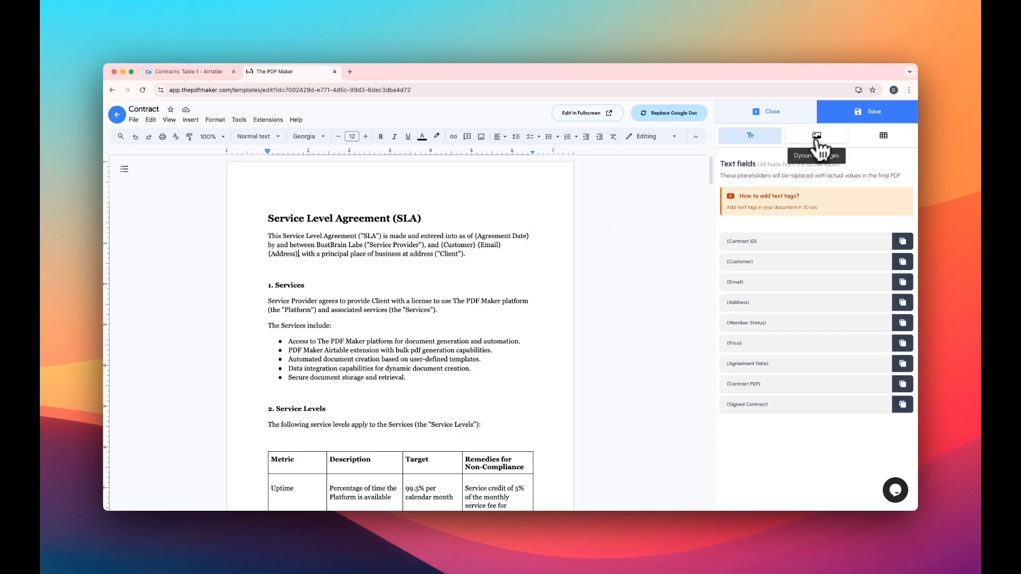
Review the dynamic images and dynamic tables options, and return to the text field placeholders.
click(816, 136)
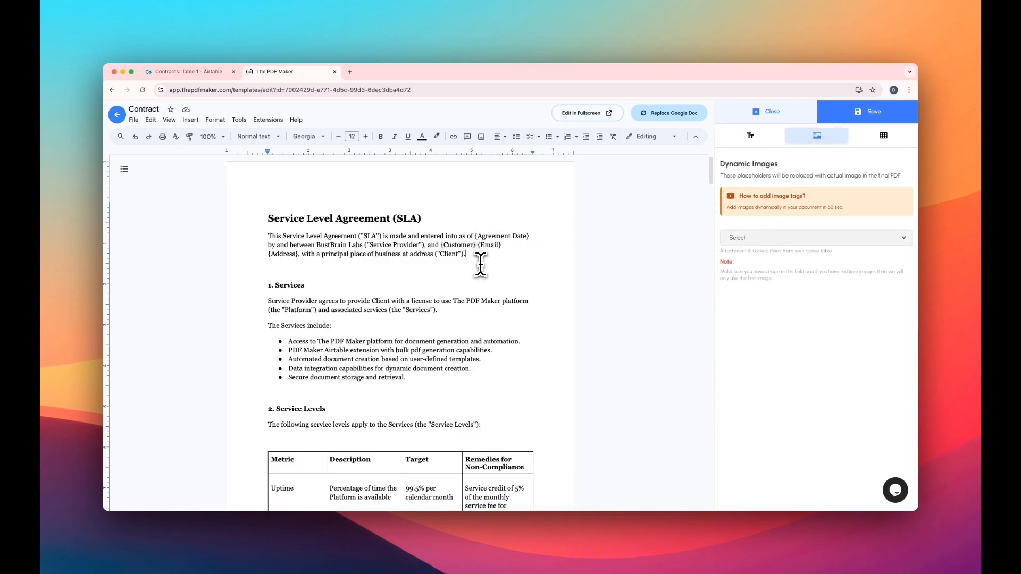
click(882, 136)
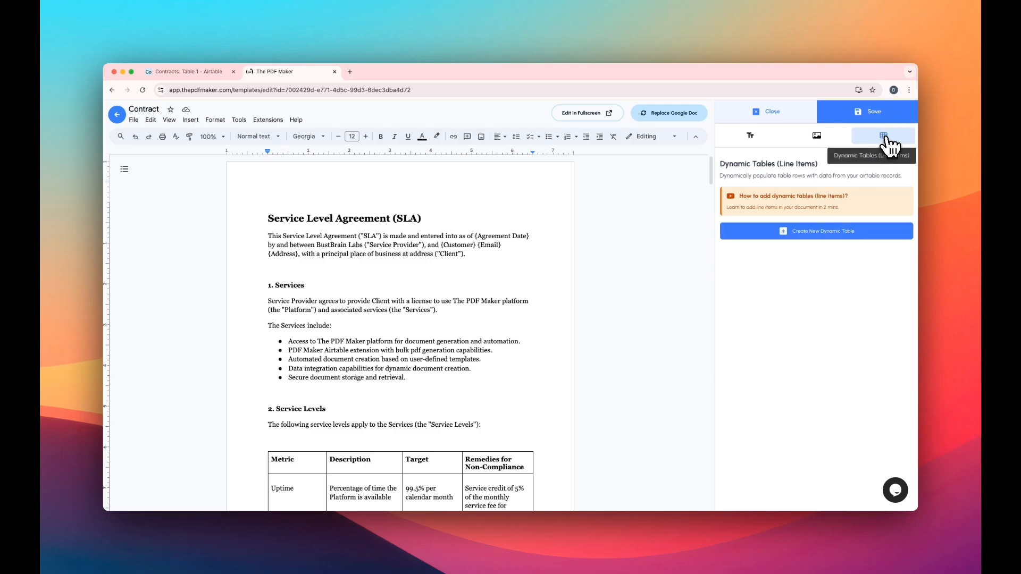
click(750, 136)
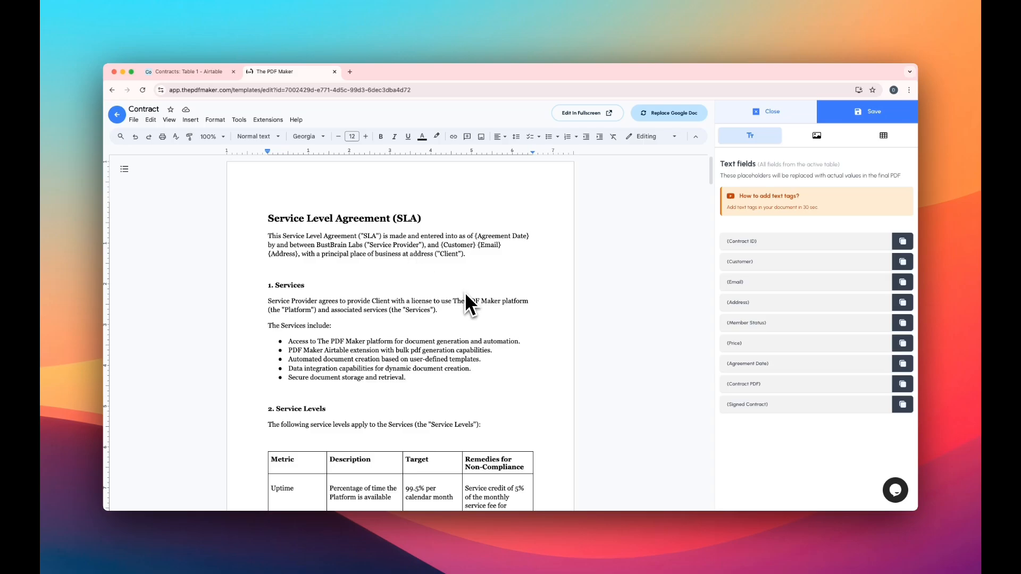
Save the Contract template and open its automation setup from the template list.
click(870, 114)
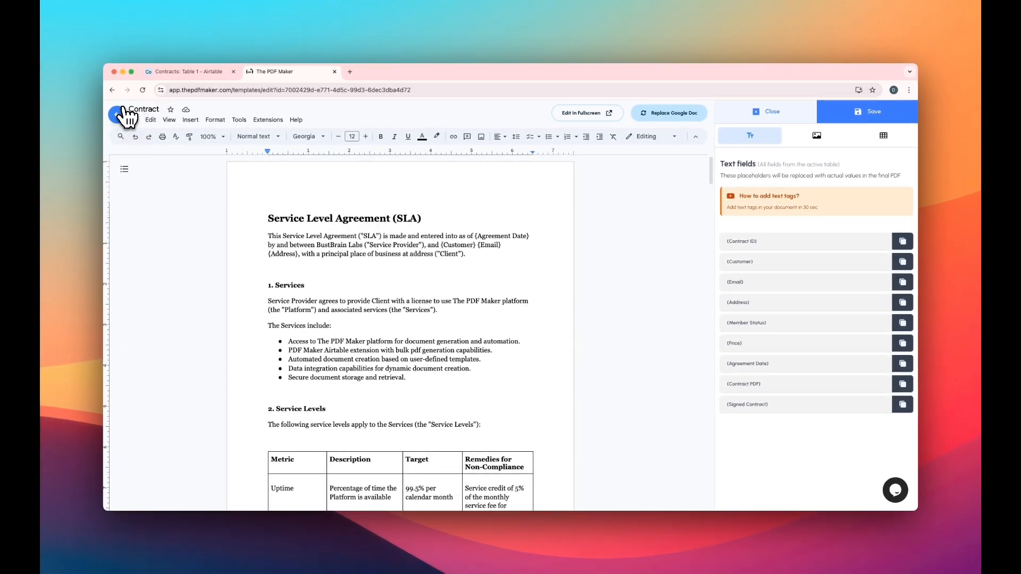
click(118, 114)
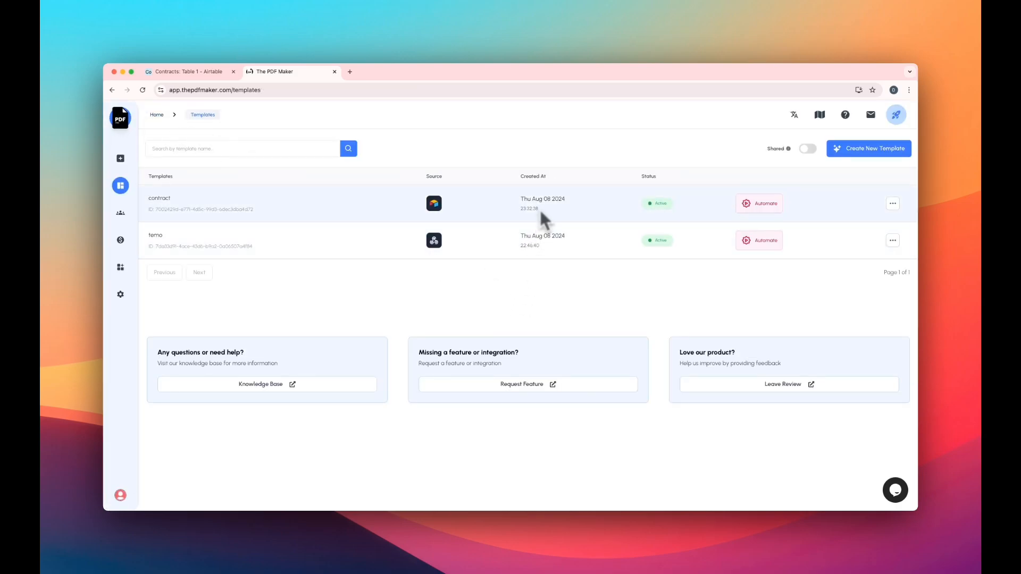
click(755, 205)
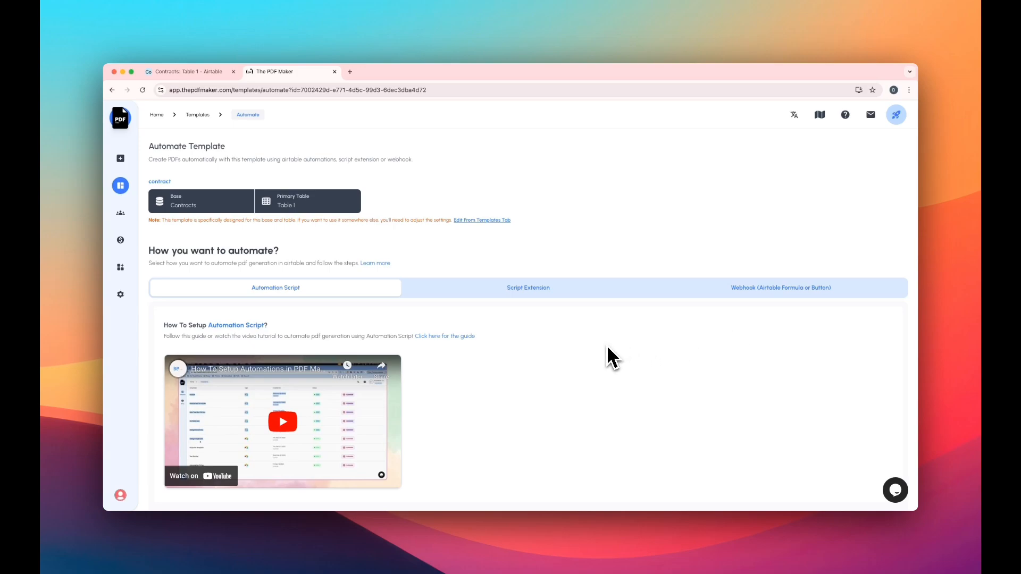
Copy the contract template's code for automating through the Webhook (Airtable Formula or Button) method.
scroll(607, 345, down, 1)
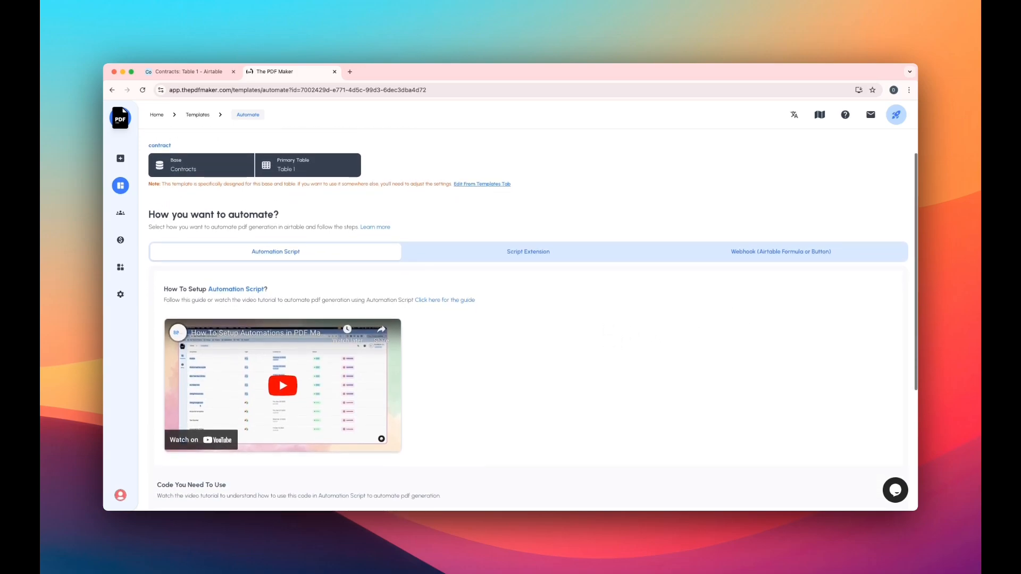
scroll(612, 357, down, 2)
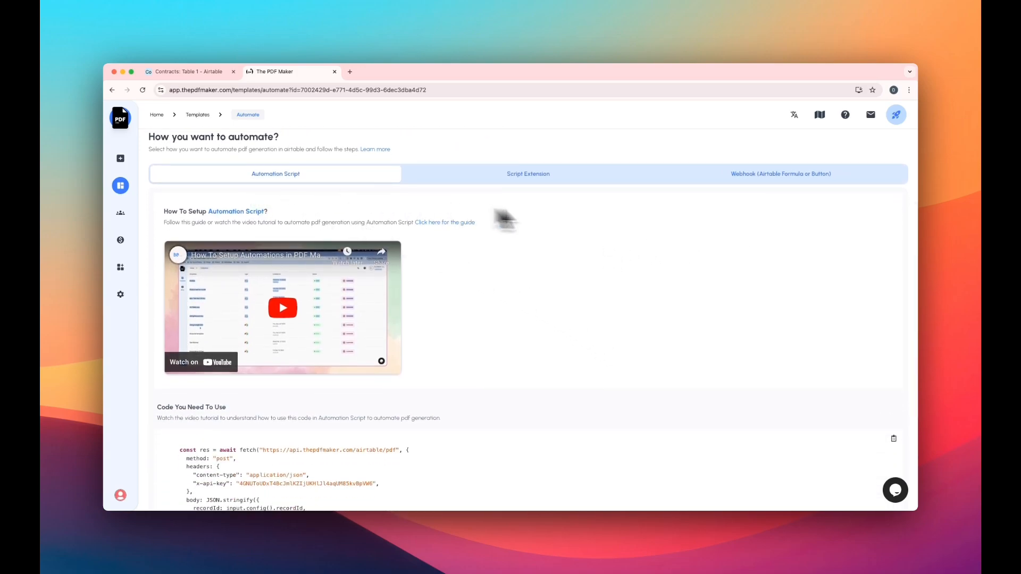
click(775, 179)
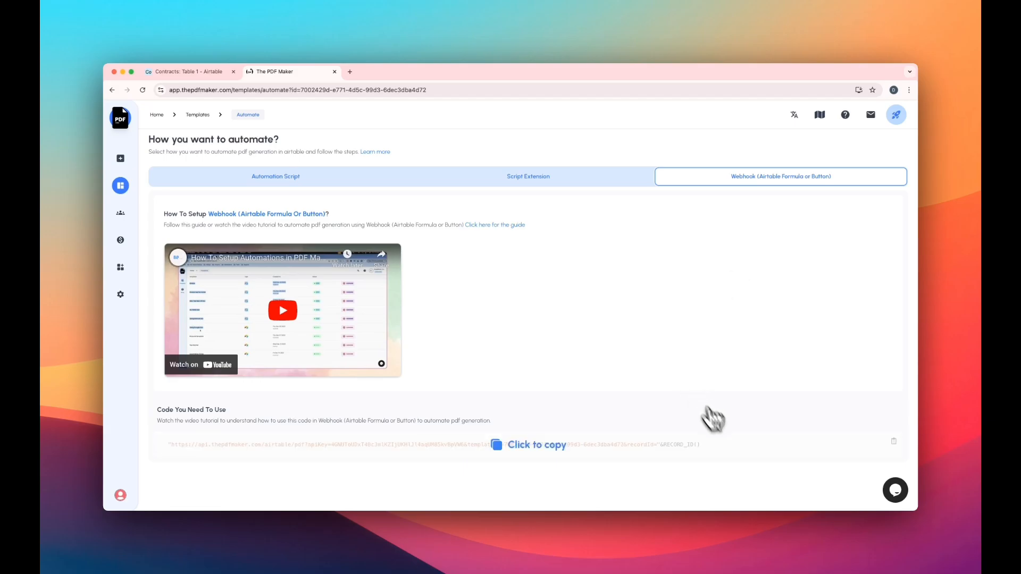
click(538, 444)
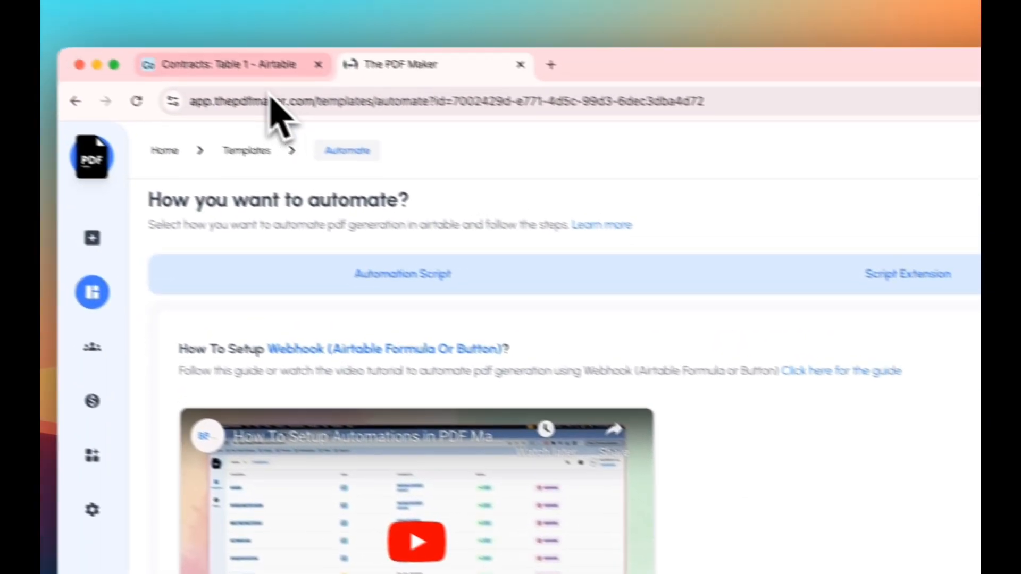
Switch to the Airtable Contracts table and start a new Button field named "create doc".
click(239, 67)
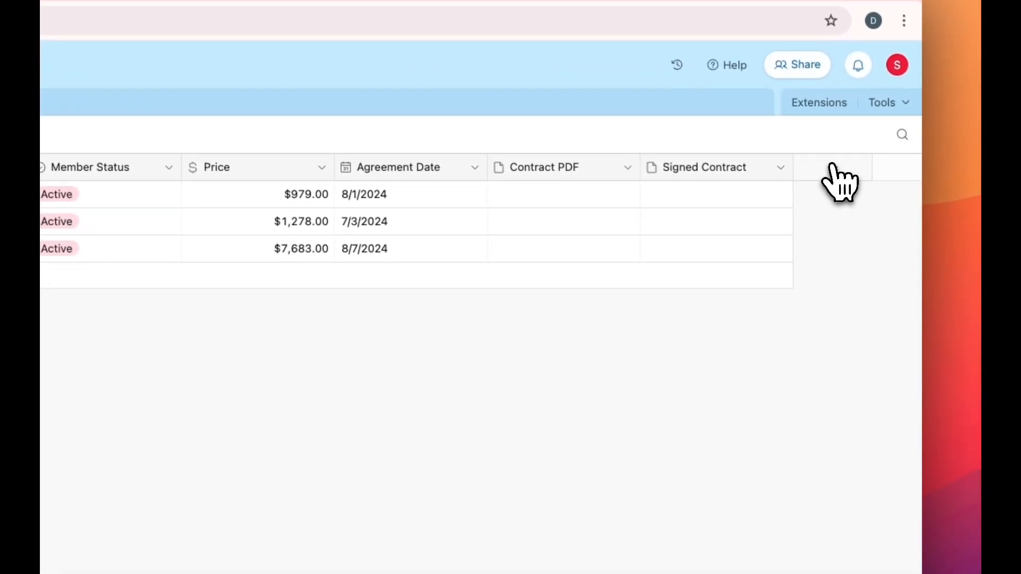
click(832, 170)
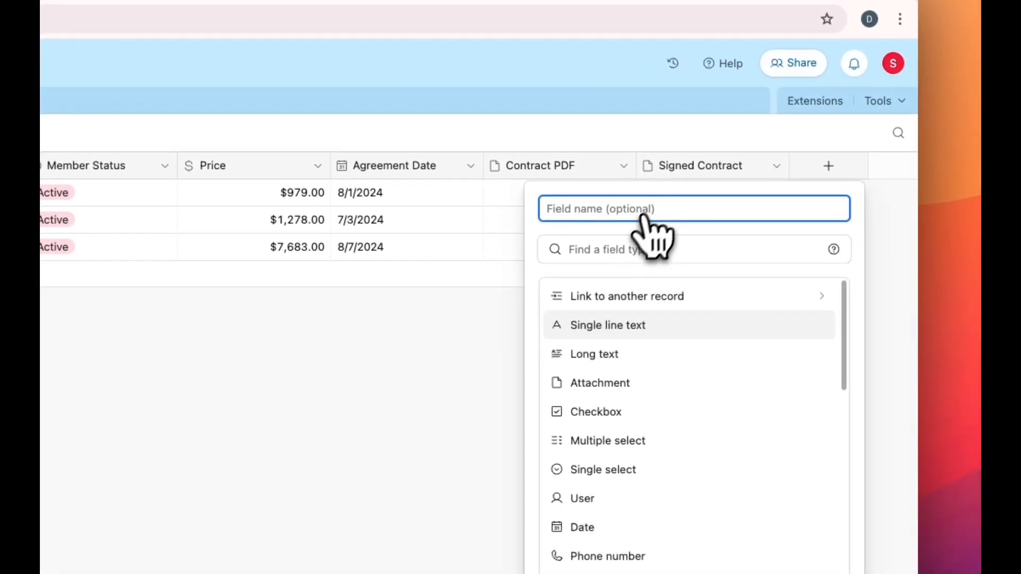
scroll(640, 430, down, 5)
scroll(630, 421, down, 4)
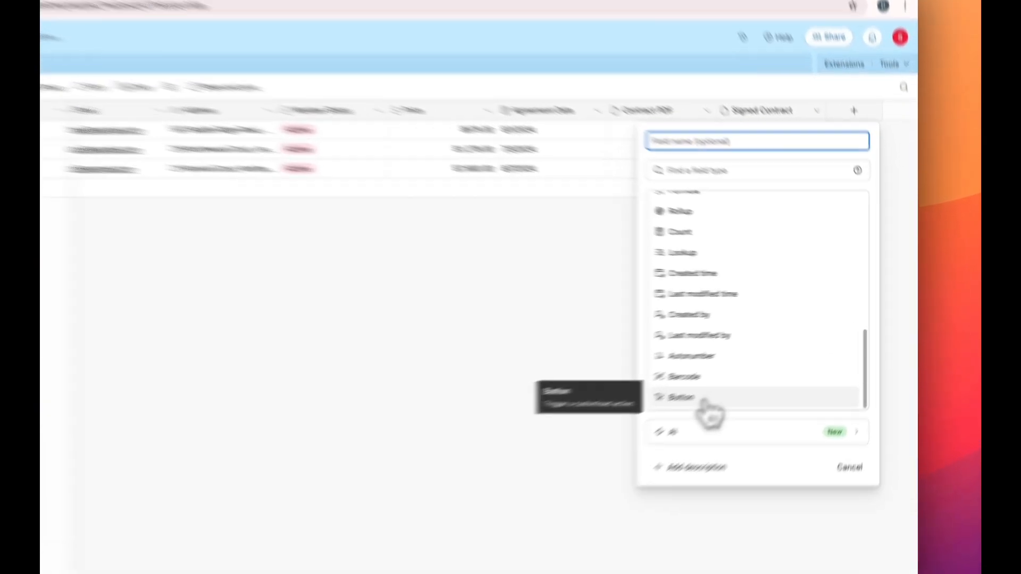
click(769, 366)
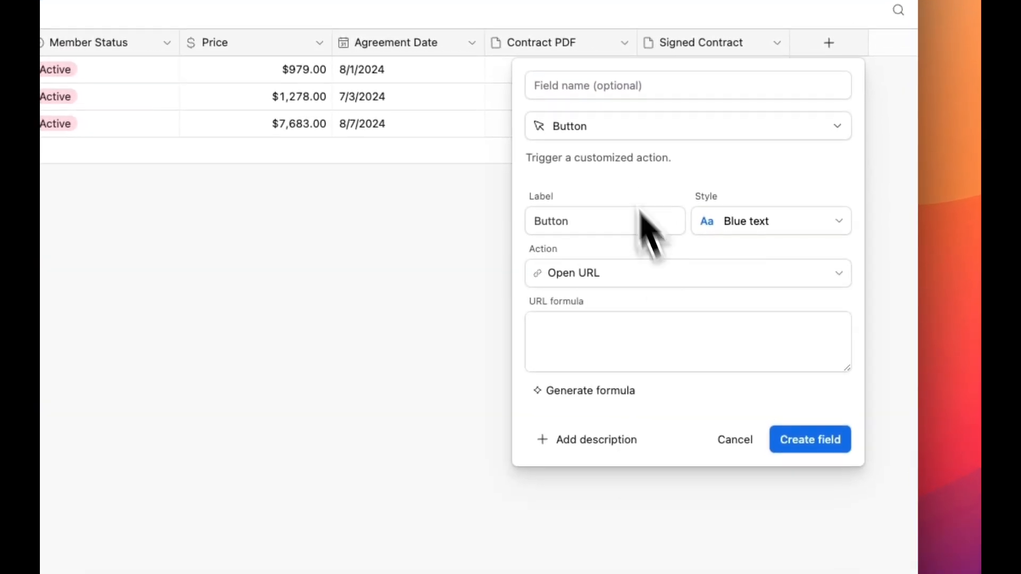
click(576, 128)
text(create doc)
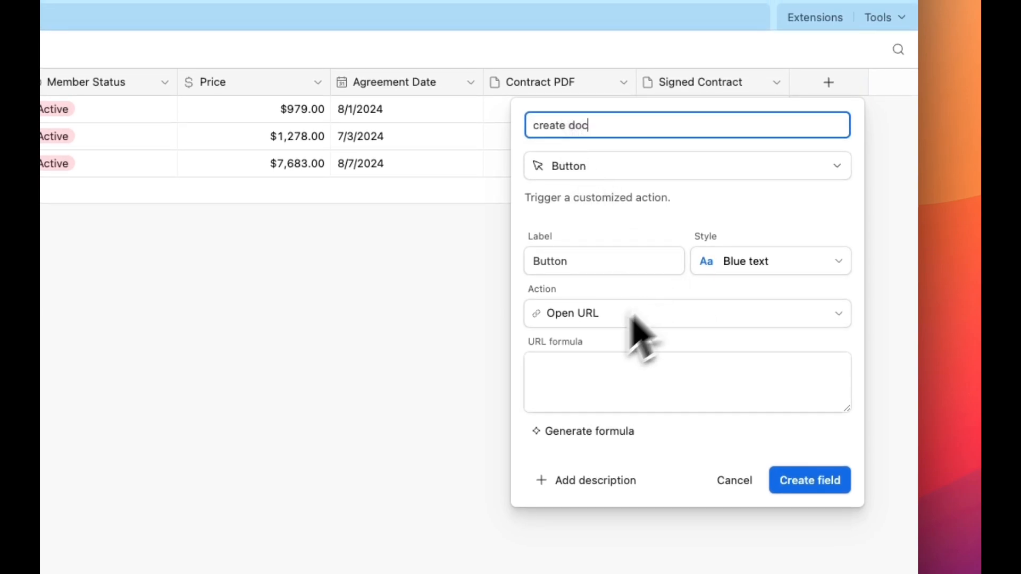
Paste the copied webhook formula, including the API key, as the button's URL formula and create the field.
click(572, 379)
key(super+v)
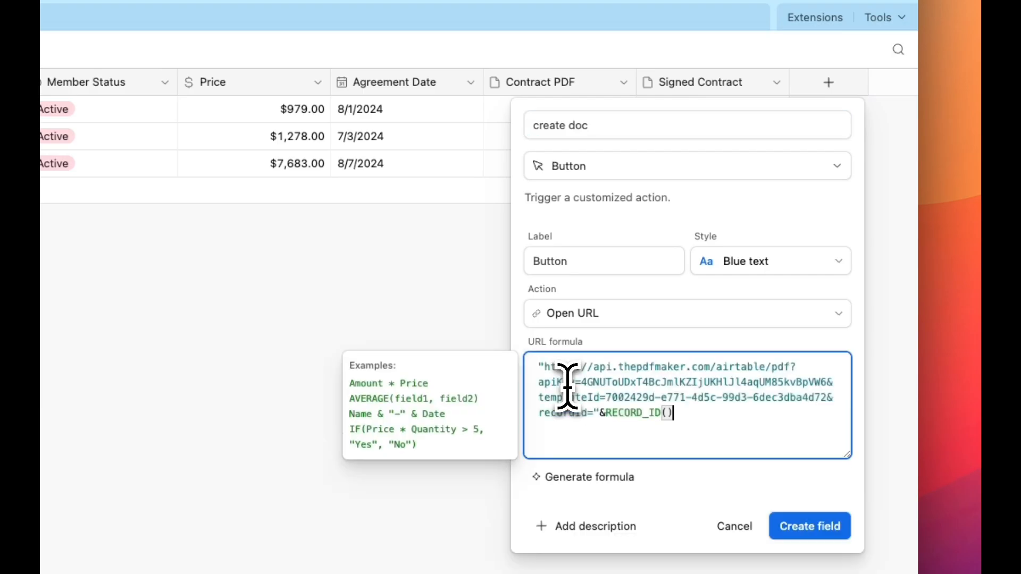
click(818, 350)
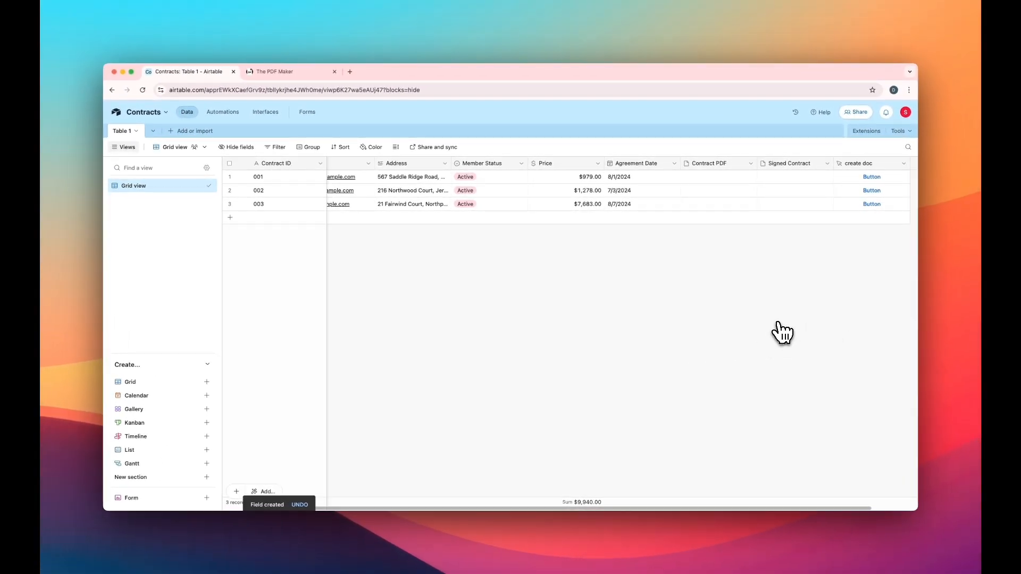
Generate the contract document for record 001 with its create doc button and open the file in its Contract PDF cell.
click(874, 179)
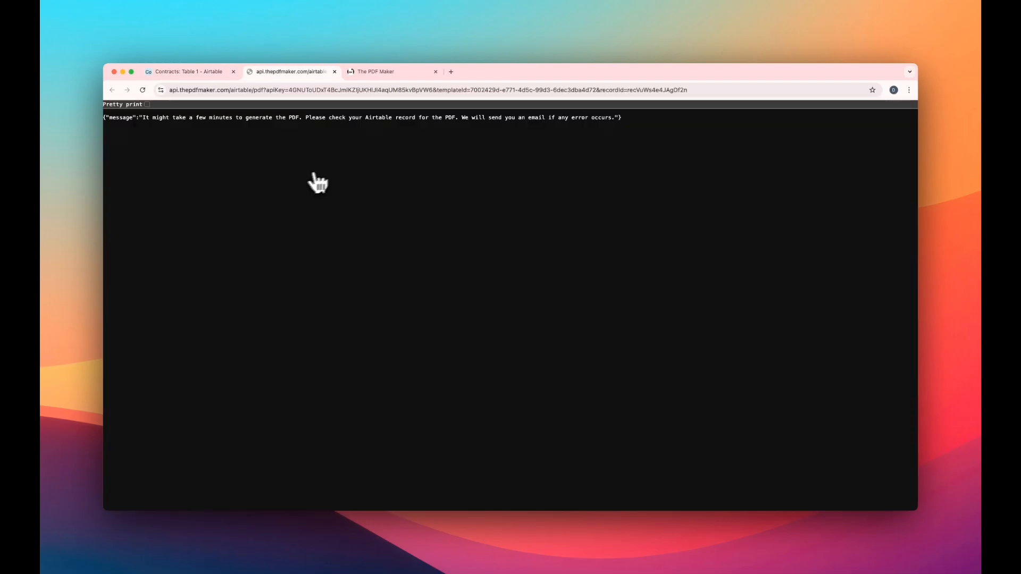
click(179, 73)
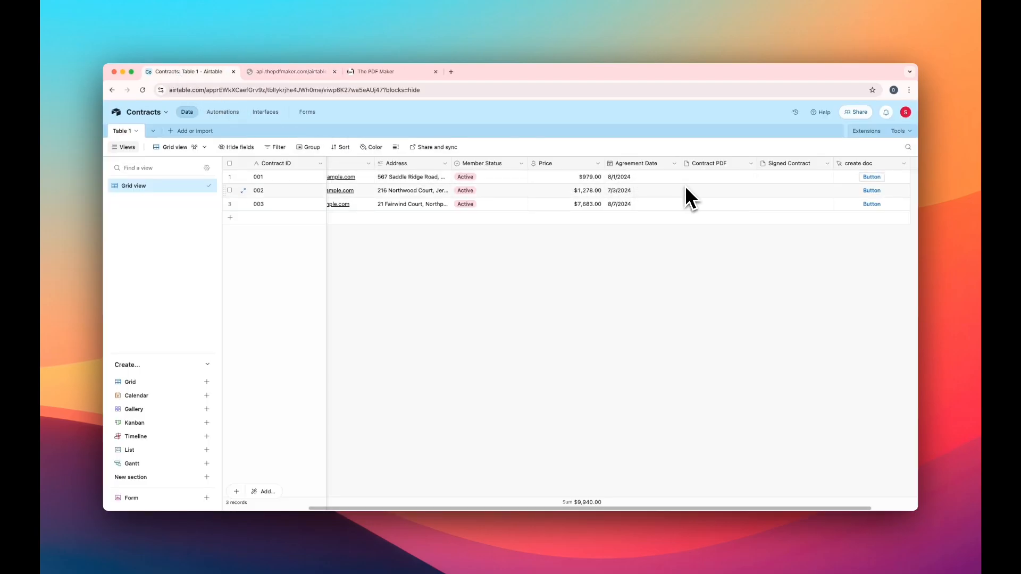
click(704, 178)
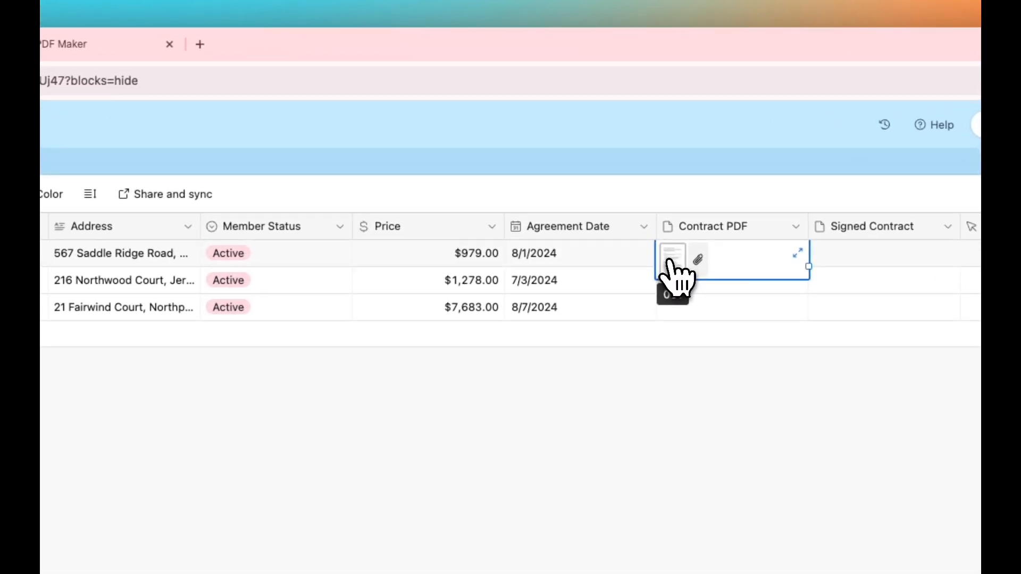
click(688, 180)
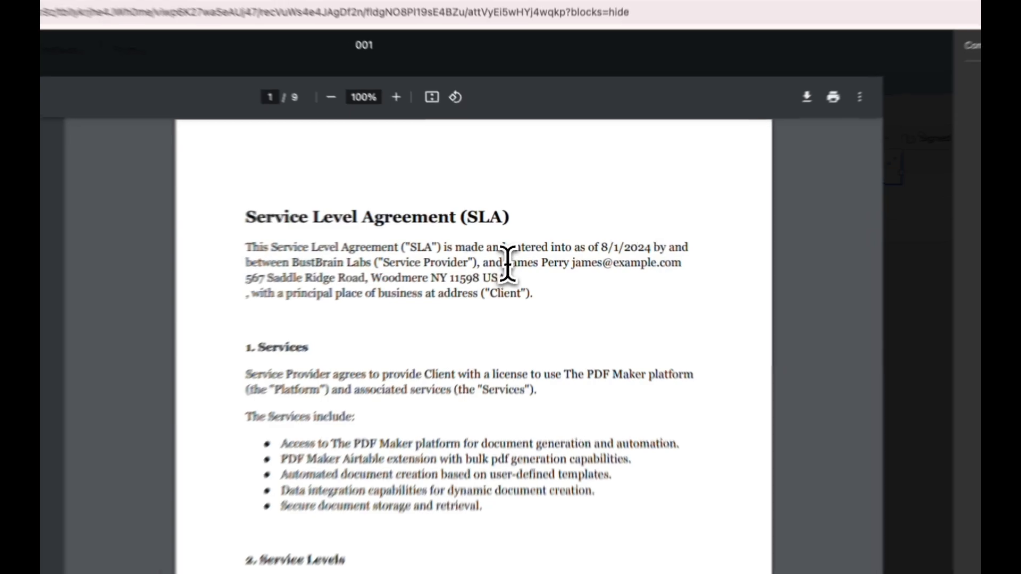
Check the filled-in customer details in the generated contract's opening paragraph and close the preview.
drag(526, 236, 682, 238)
click(318, 295)
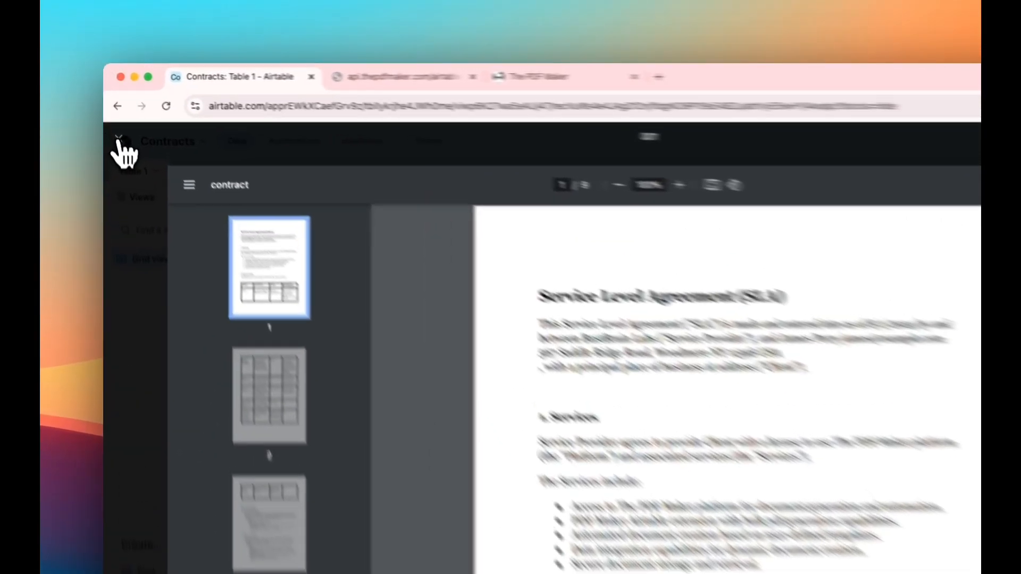
click(112, 110)
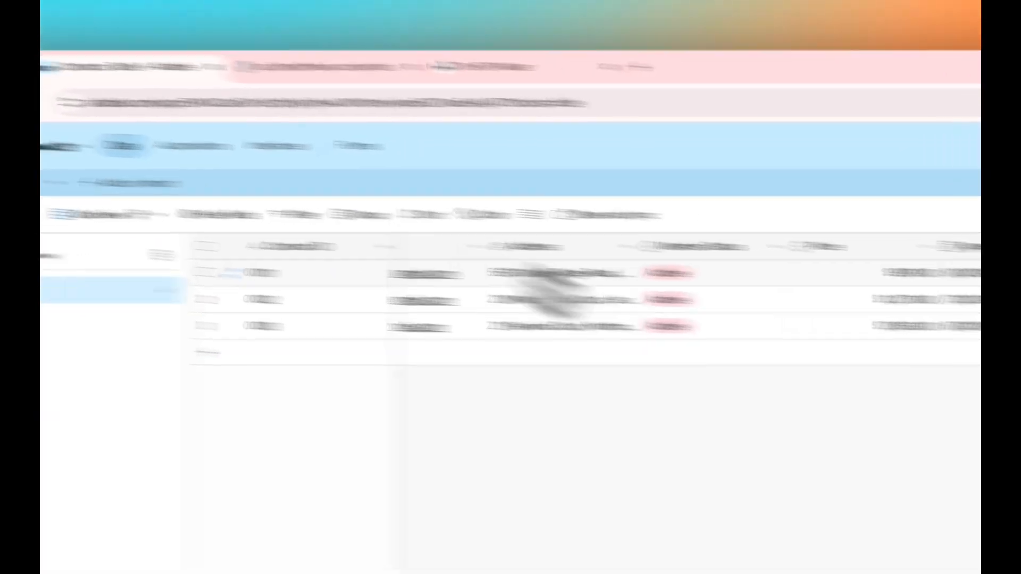
click(610, 365)
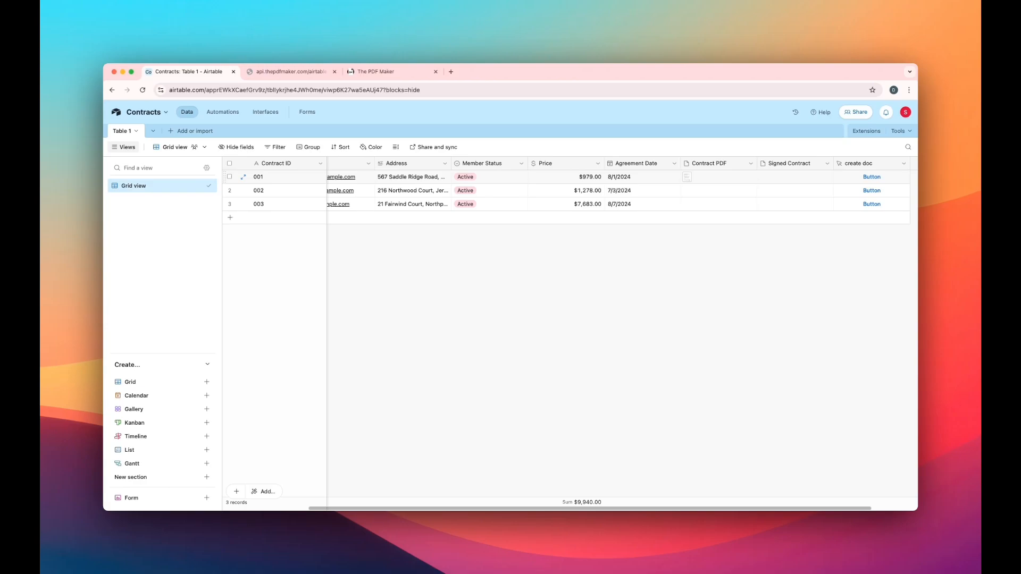
Switch to The PDF Maker and examine the contract template's Automation Script code.
click(386, 73)
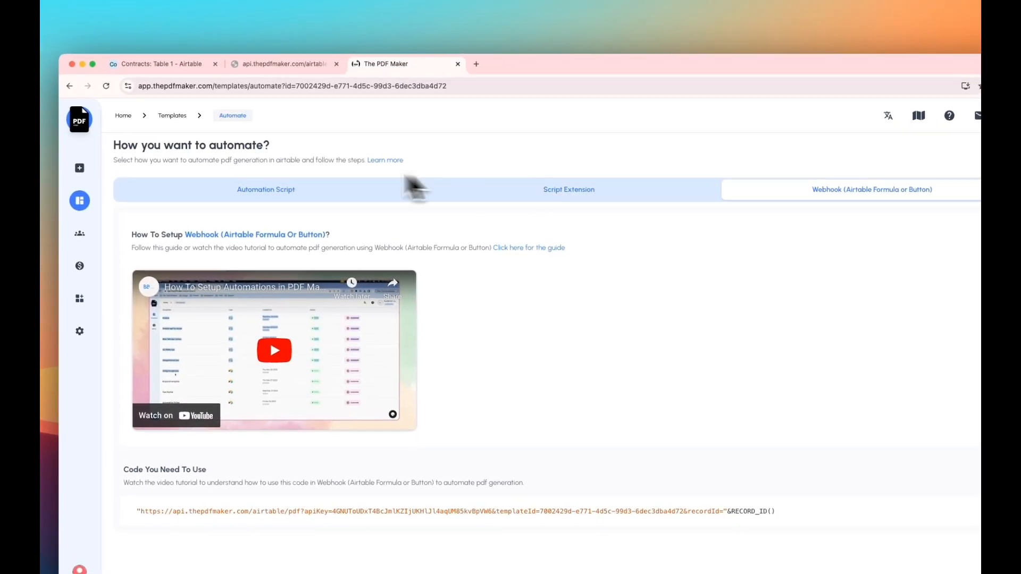
click(297, 191)
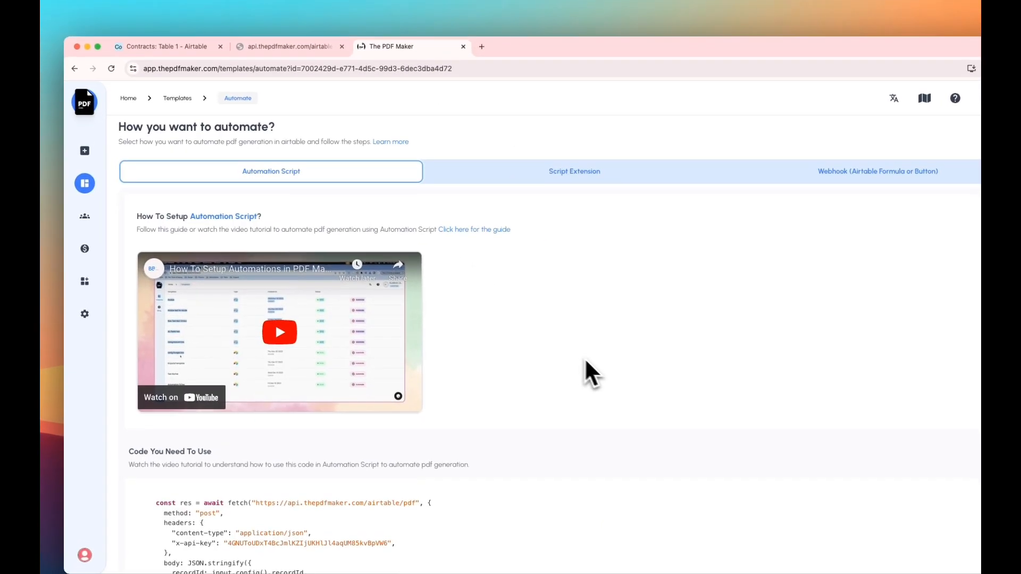
scroll(574, 364, down, 3)
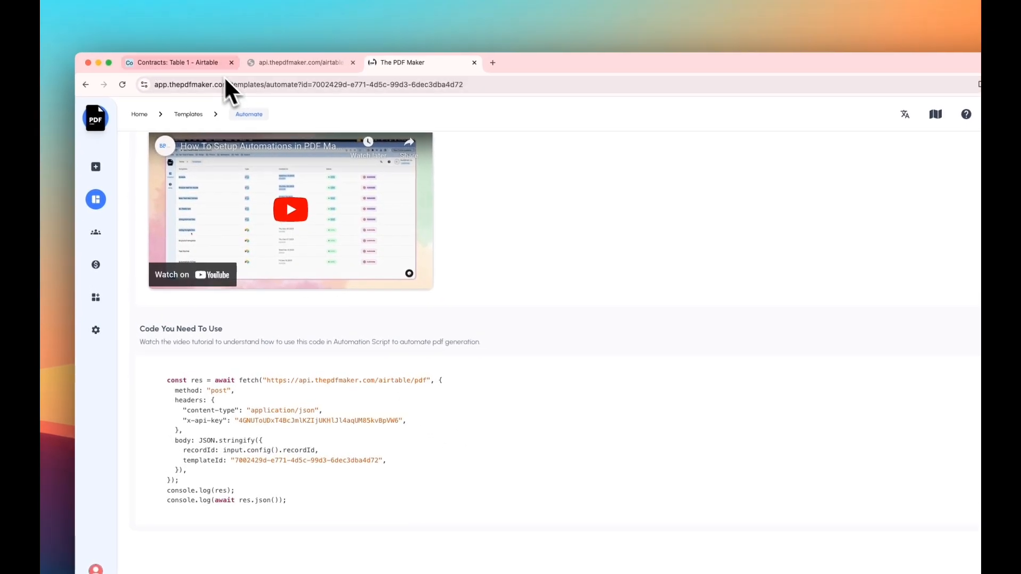
Switch to Airtable and create an automation in the Contracts base triggered when a record is created.
click(209, 70)
click(220, 118)
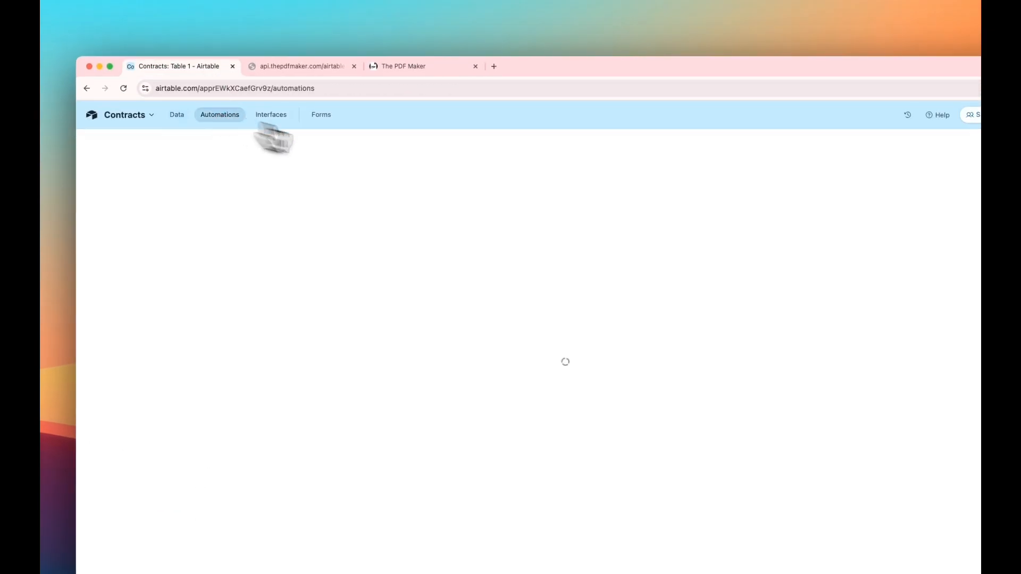
click(723, 206)
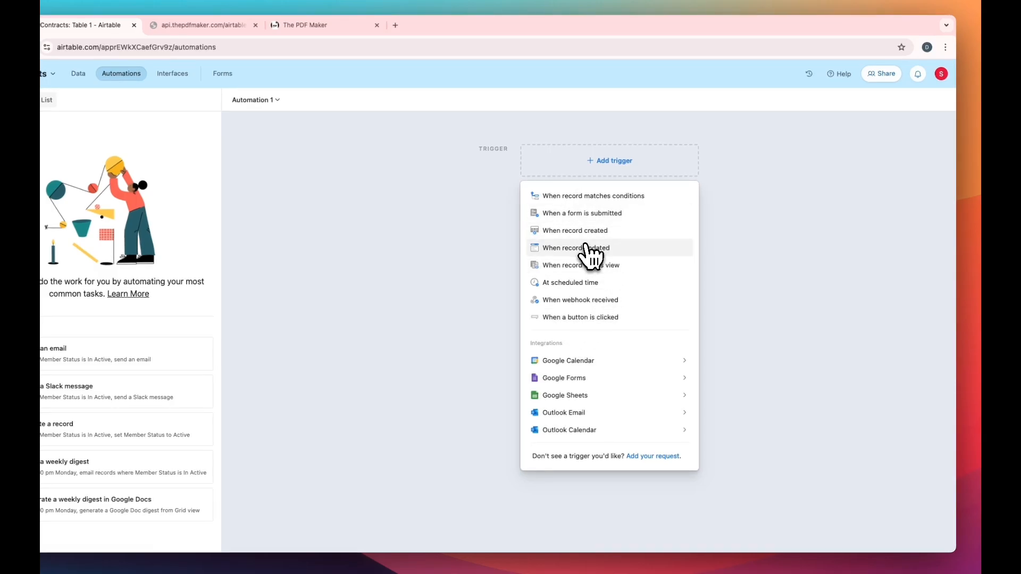
click(603, 234)
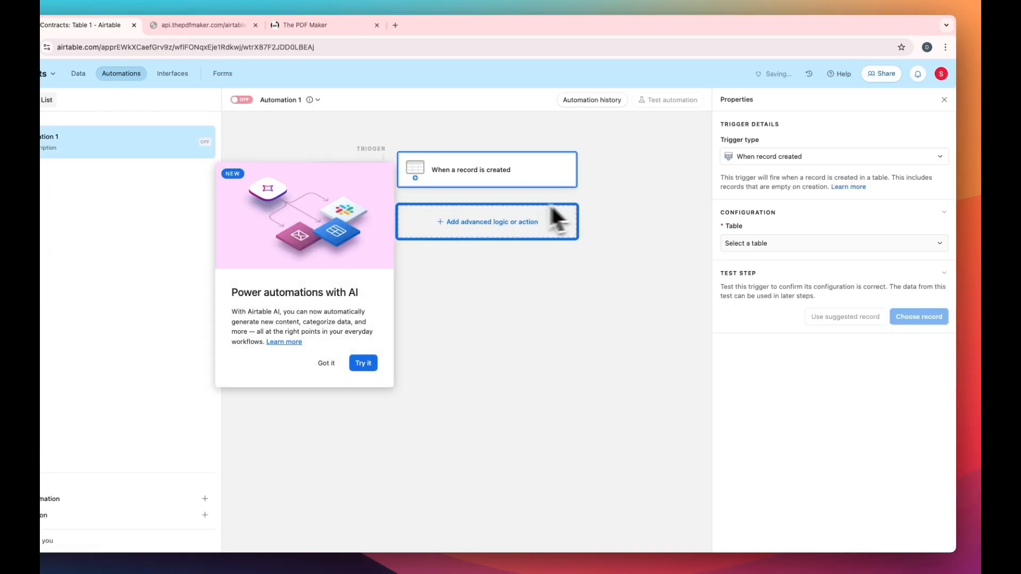
Add a Run script action to the automation and open its script editor.
click(500, 215)
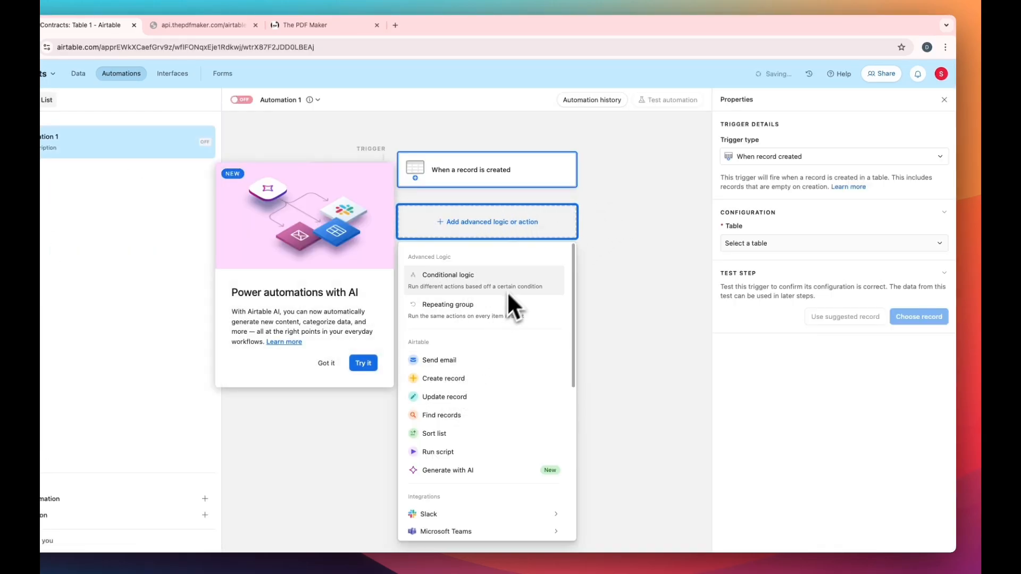
scroll(494, 414, down, 2)
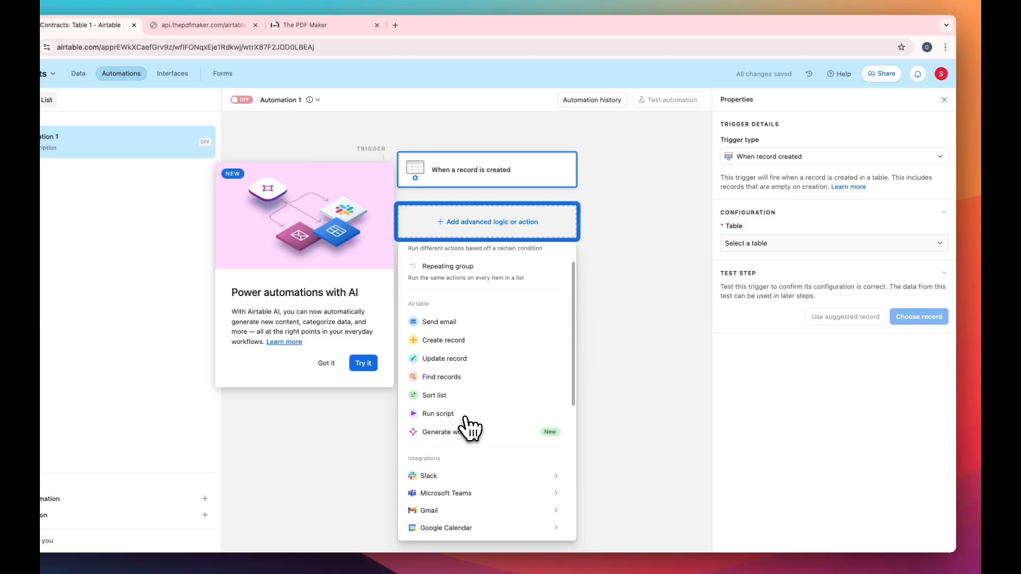
click(460, 413)
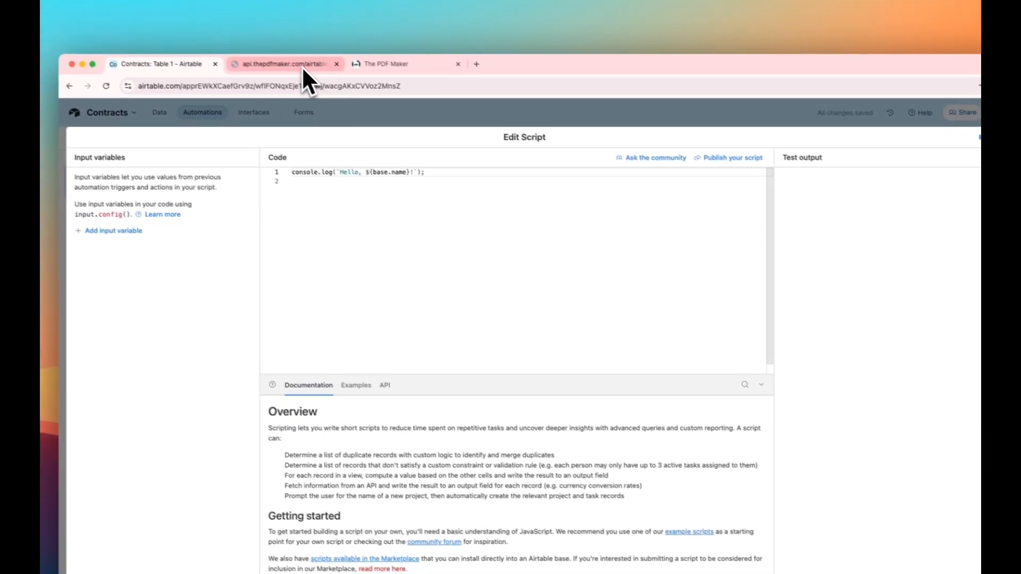
Fetch The PDF Maker's automation script code for the Airtable script editor and close the leftover API response tab.
click(204, 25)
click(404, 70)
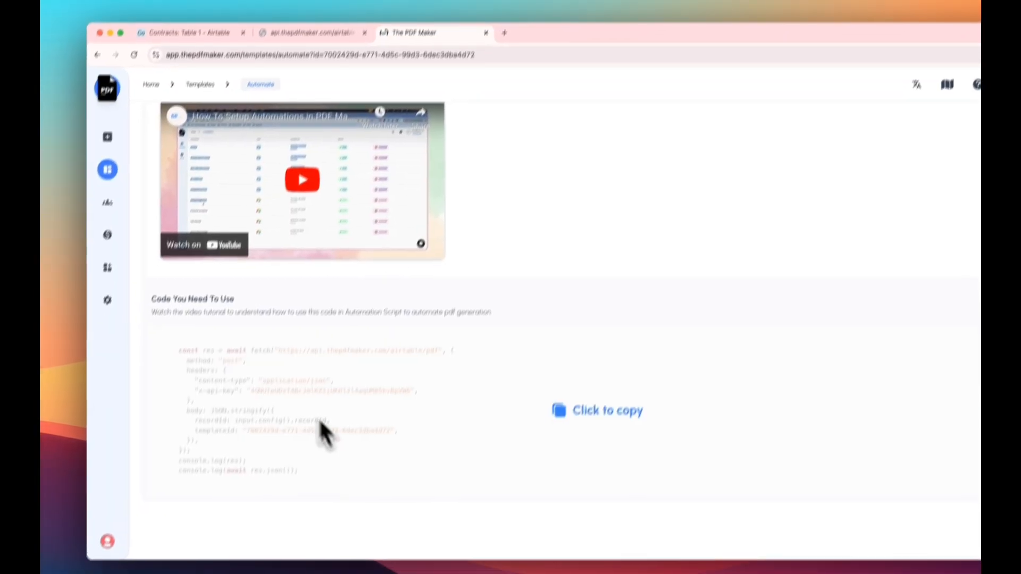
click(297, 67)
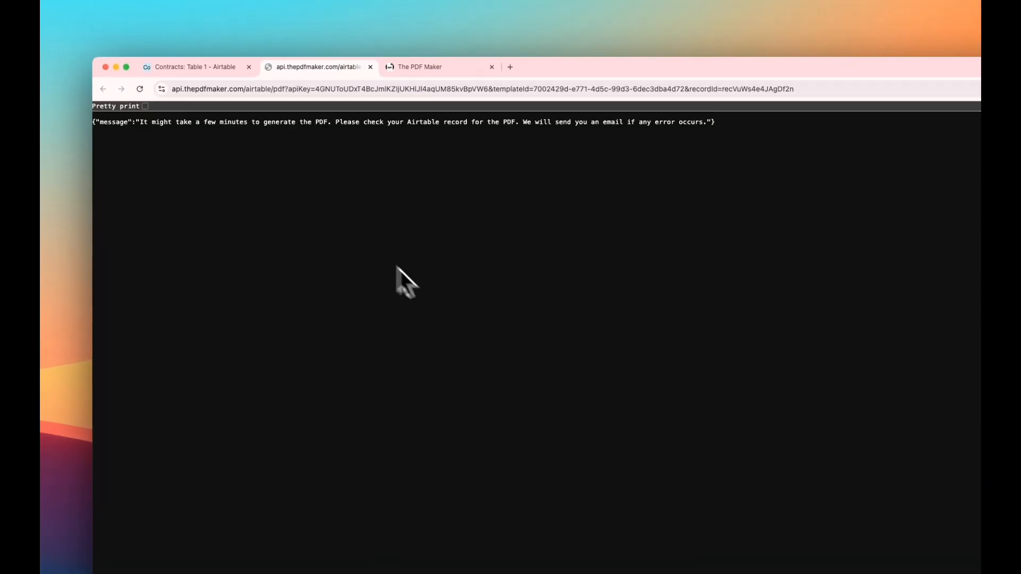
click(370, 67)
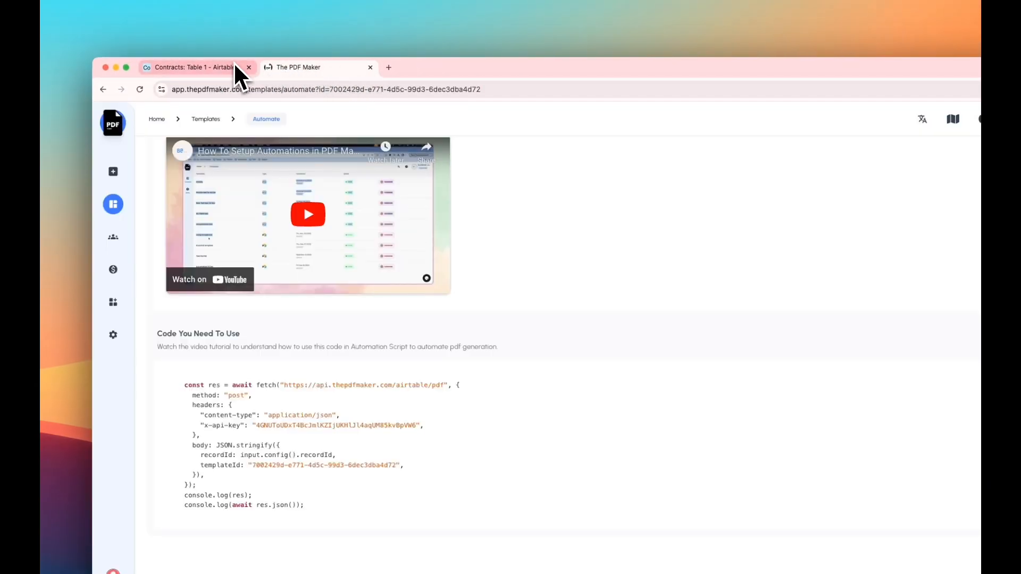
click(228, 74)
click(430, 210)
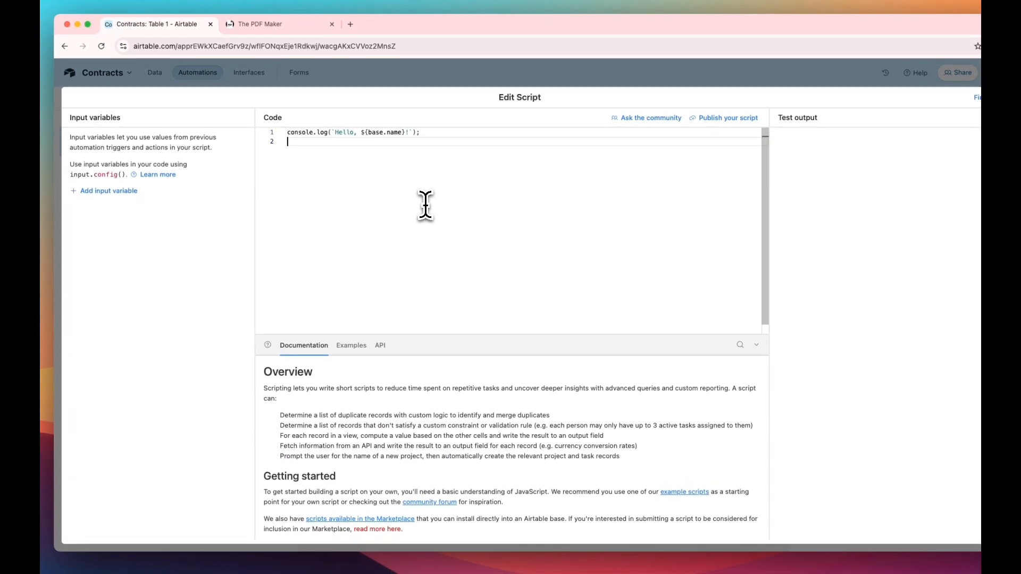